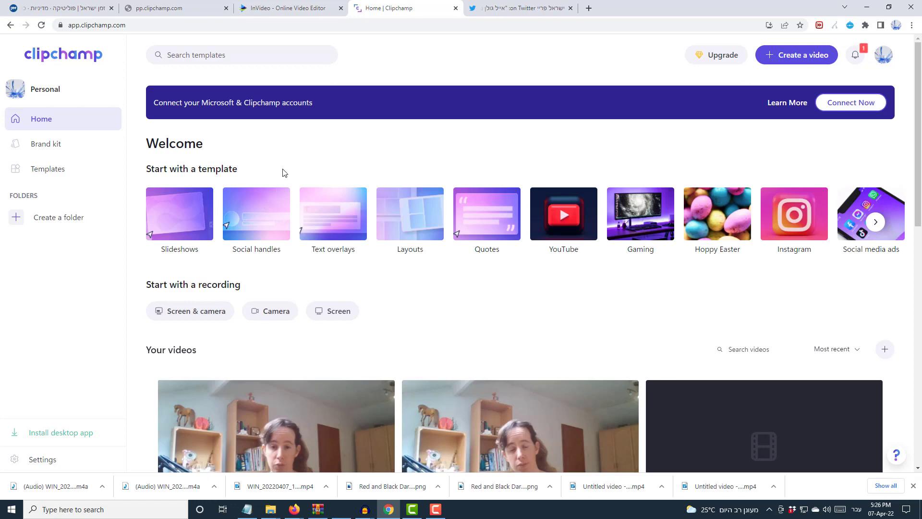
Create a new video and import WIN_20220407_14_31_26_Pro from the Downloads folder into its media.
click(777, 56)
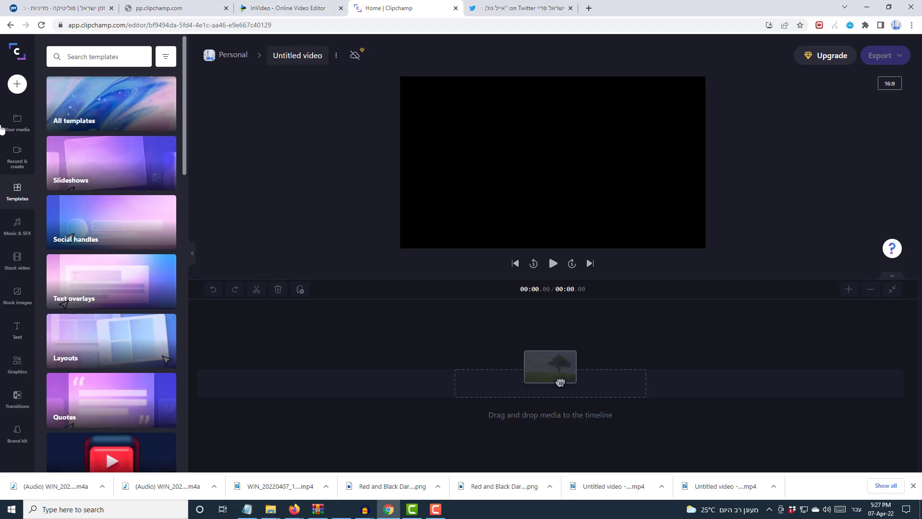
click(16, 87)
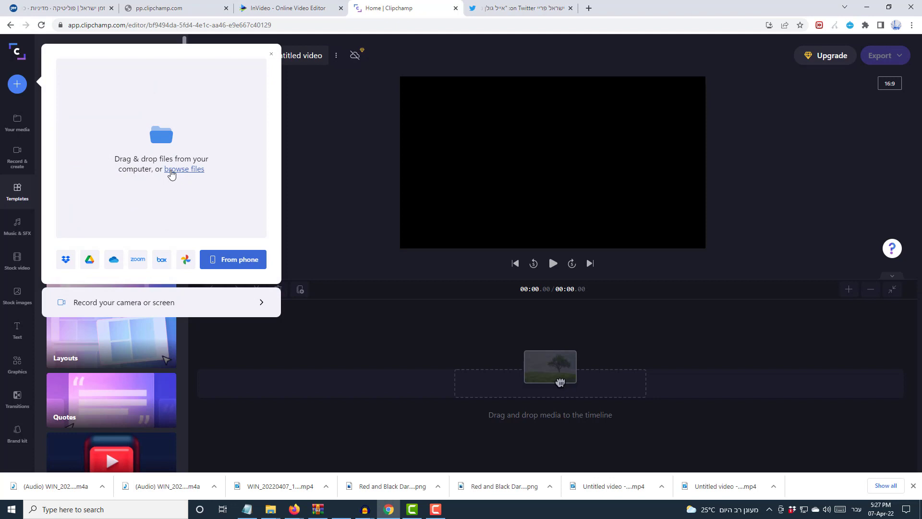
click(171, 170)
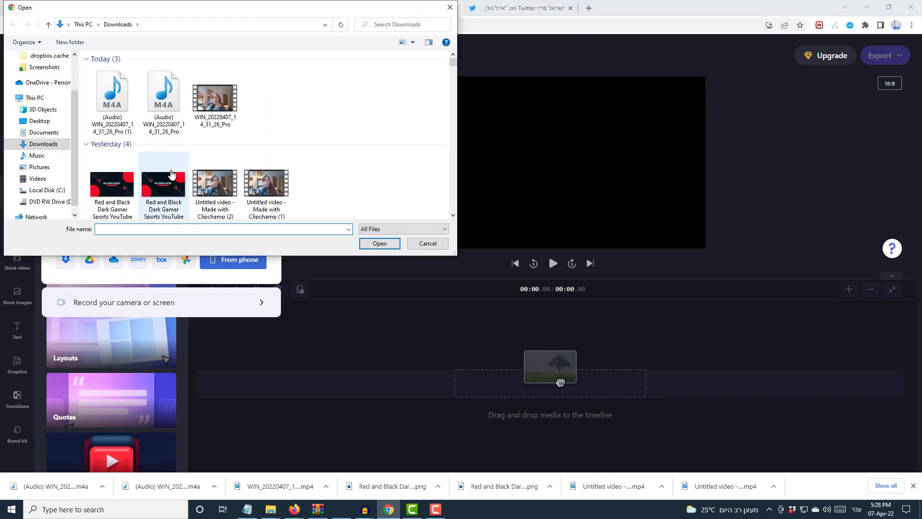
click(212, 115)
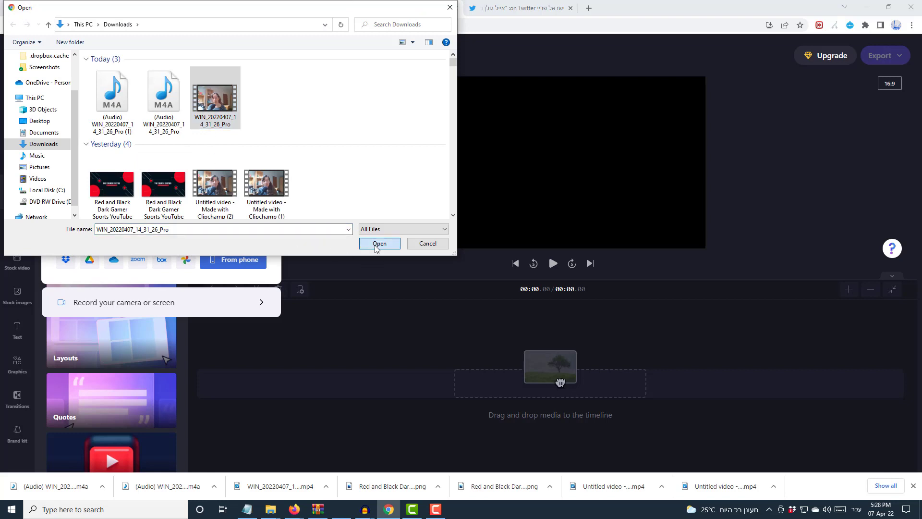
click(378, 244)
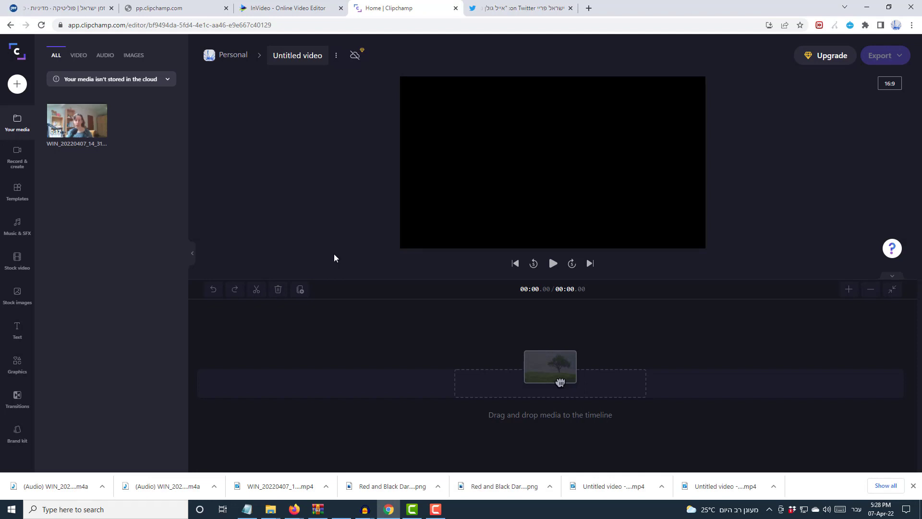
Add the imported WIN_20220407_14_31_26_Pro clip to the timeline.
mouse_move(99, 133)
mouse_move(97, 115)
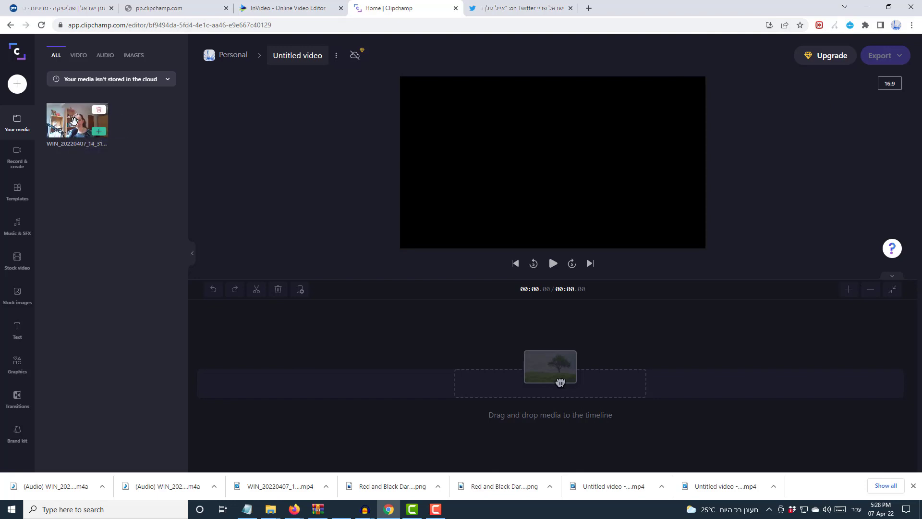
click(97, 133)
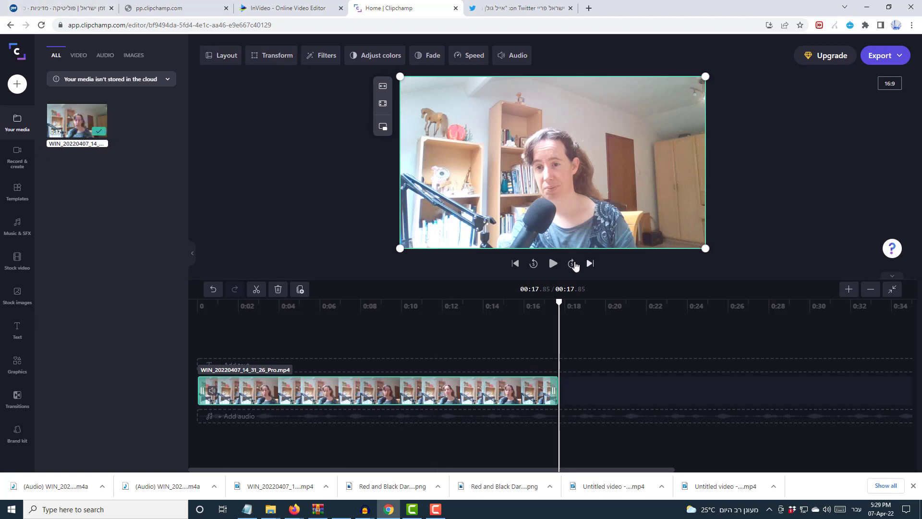
Try the picture-in-picture layout on the timeline clip and undo it.
click(223, 58)
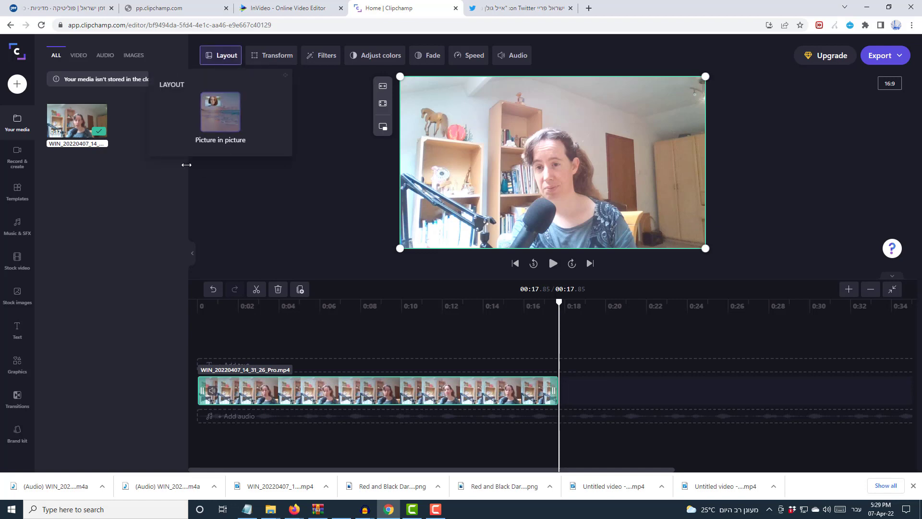
click(216, 126)
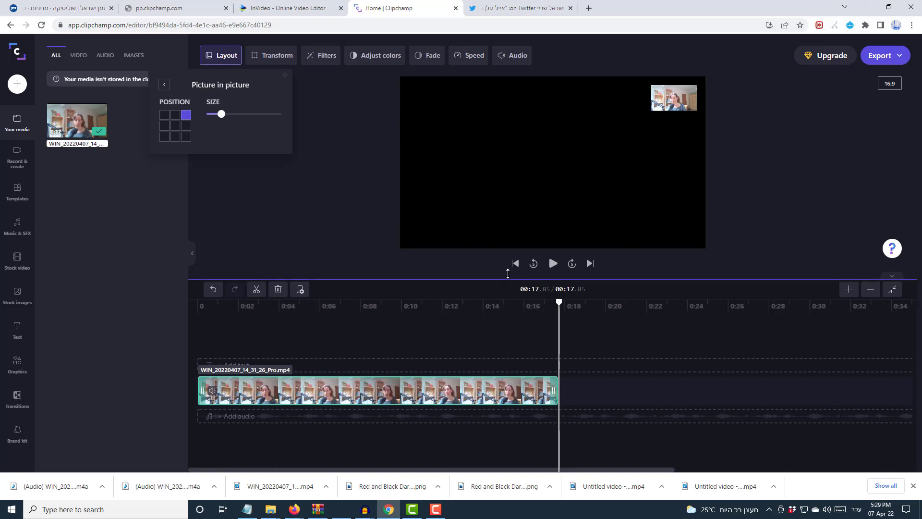
click(309, 214)
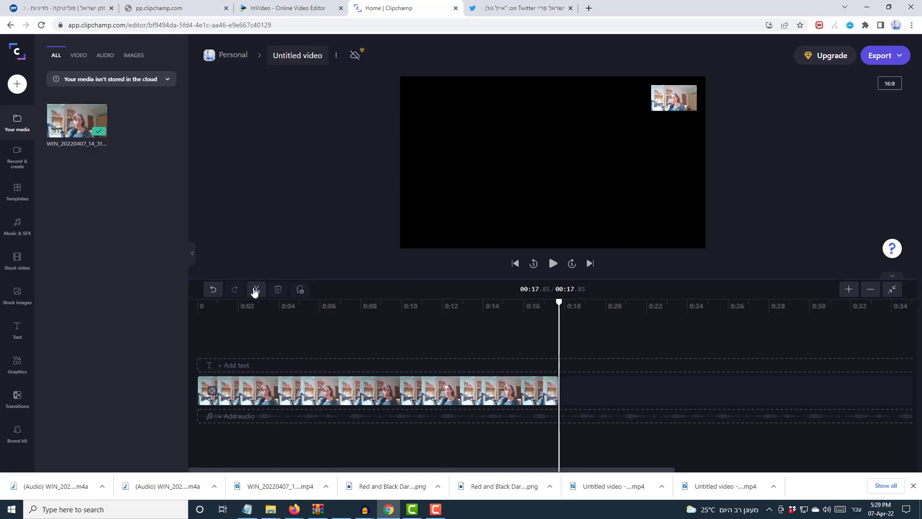
click(213, 288)
click(214, 289)
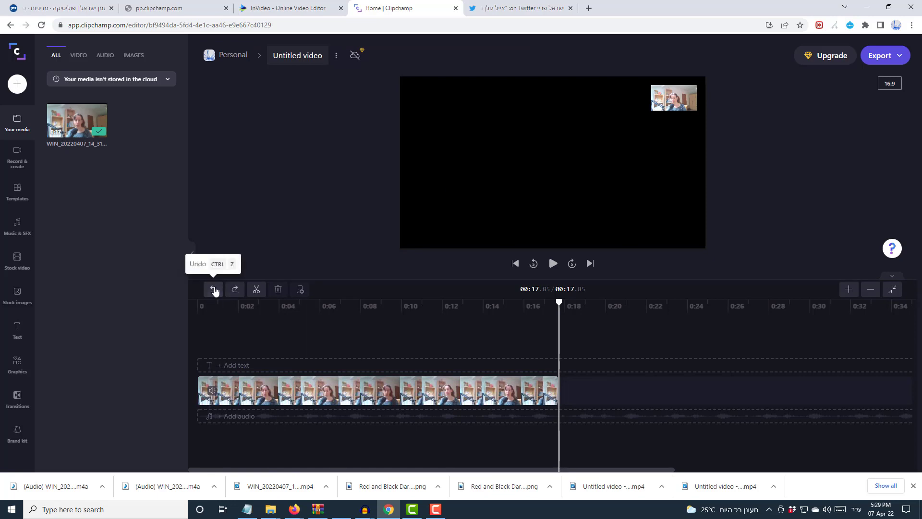
Examine the clip's transform options and preview the available filters, such as Indoors and Cartoon.
click(99, 133)
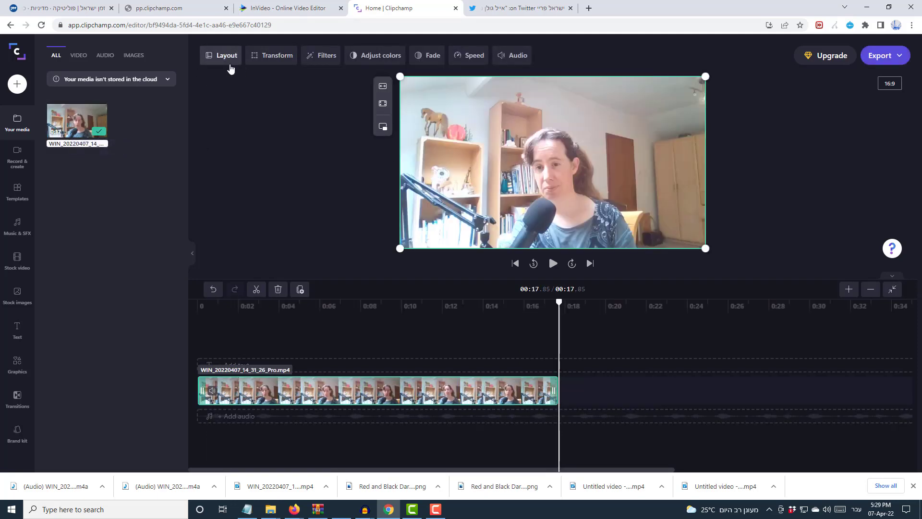
click(277, 57)
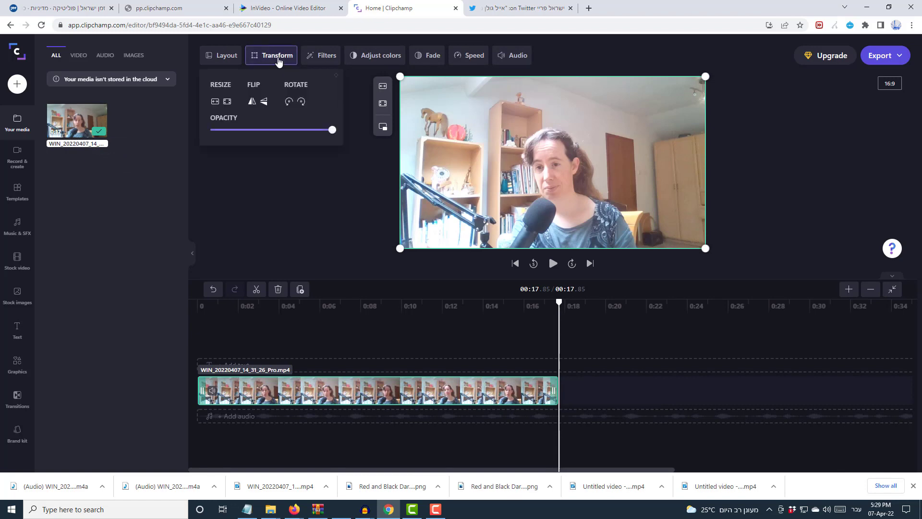
drag(331, 130, 384, 131)
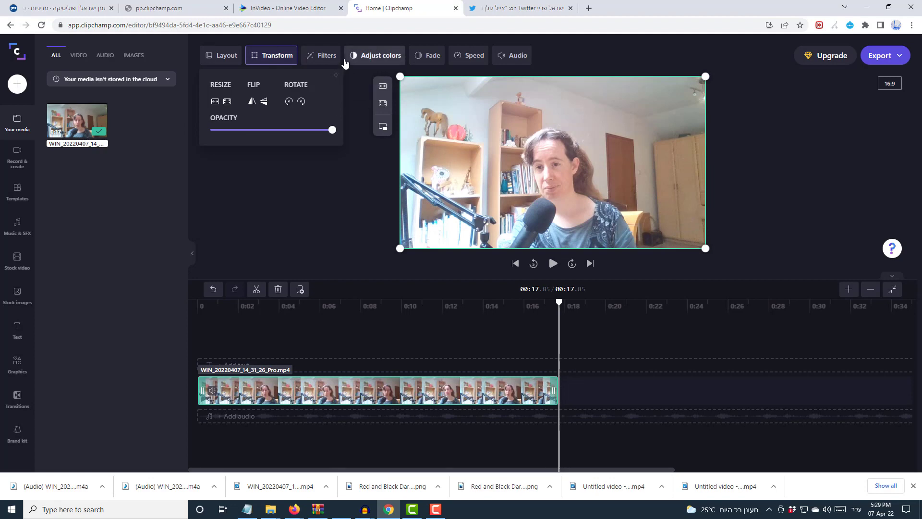
click(324, 56)
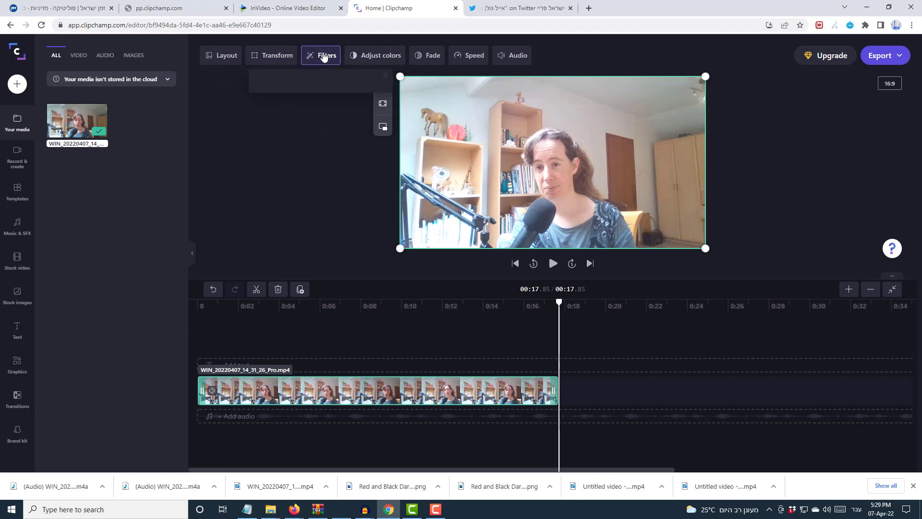
click(329, 124)
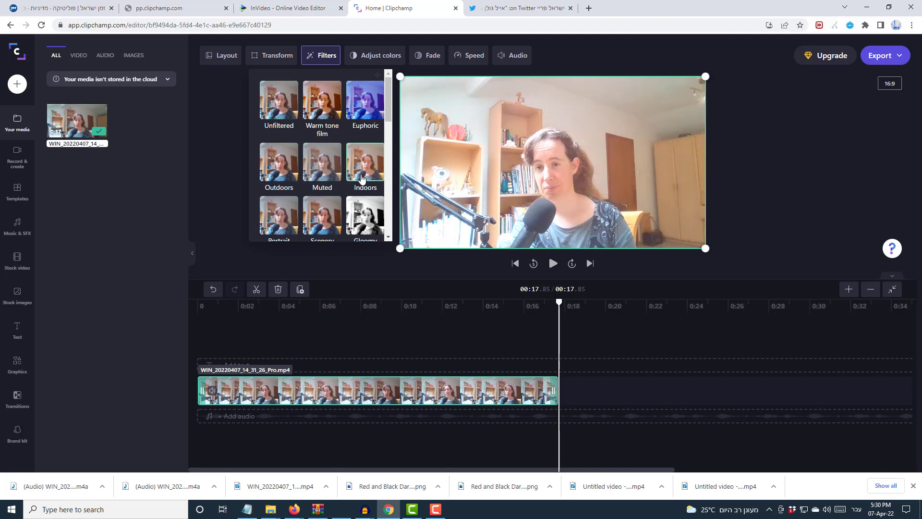
scroll(317, 206, down, 5)
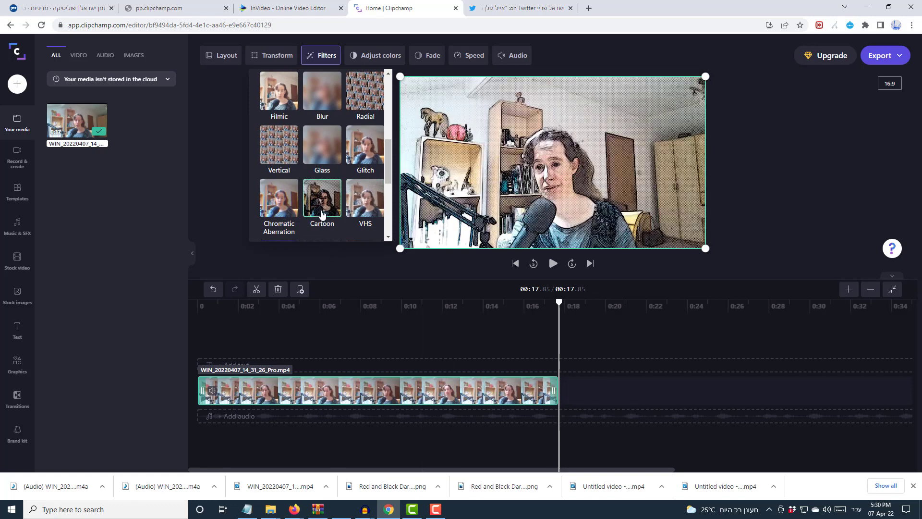
Review the clip's color adjustment, fade and speed options.
click(380, 56)
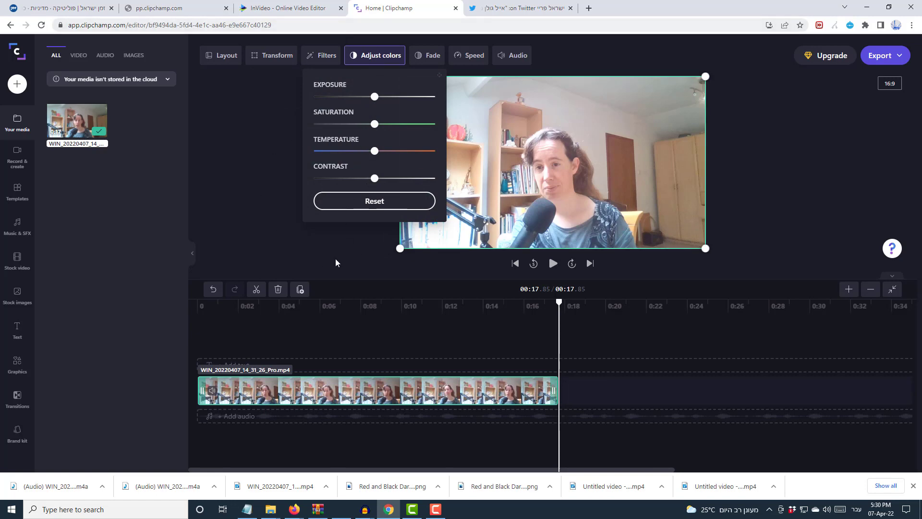
click(438, 511)
click(438, 511)
mouse_move(375, 178)
mouse_down()
mouse_move(391, 192)
mouse_move(374, 193)
mouse_up()
click(430, 60)
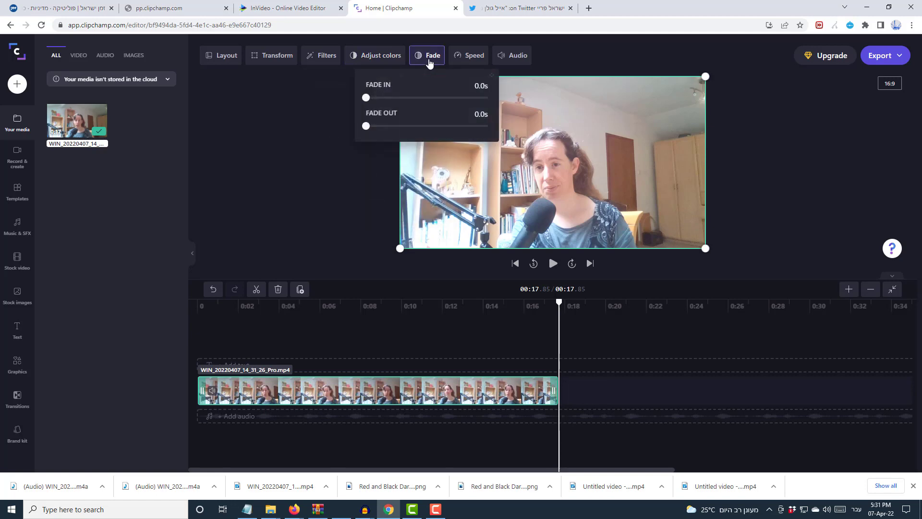
click(474, 56)
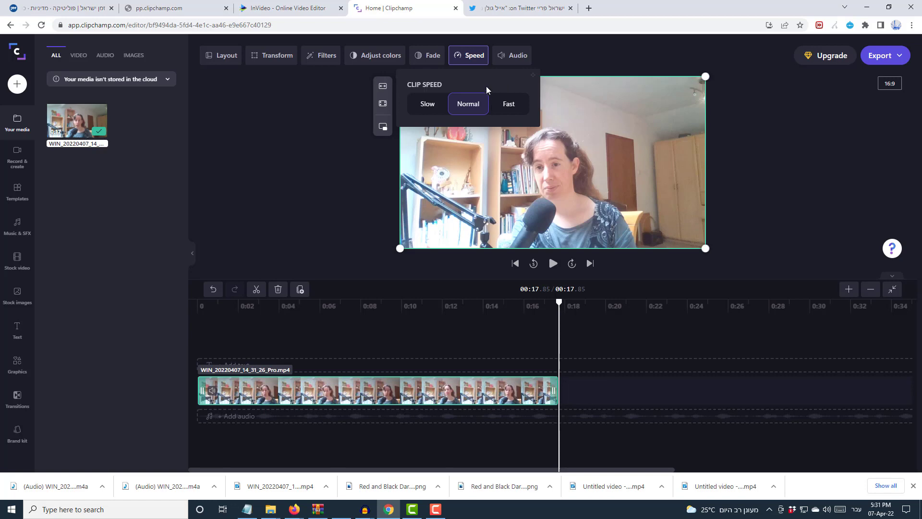
Try separating the audio from the video clip and undo the separation.
click(512, 58)
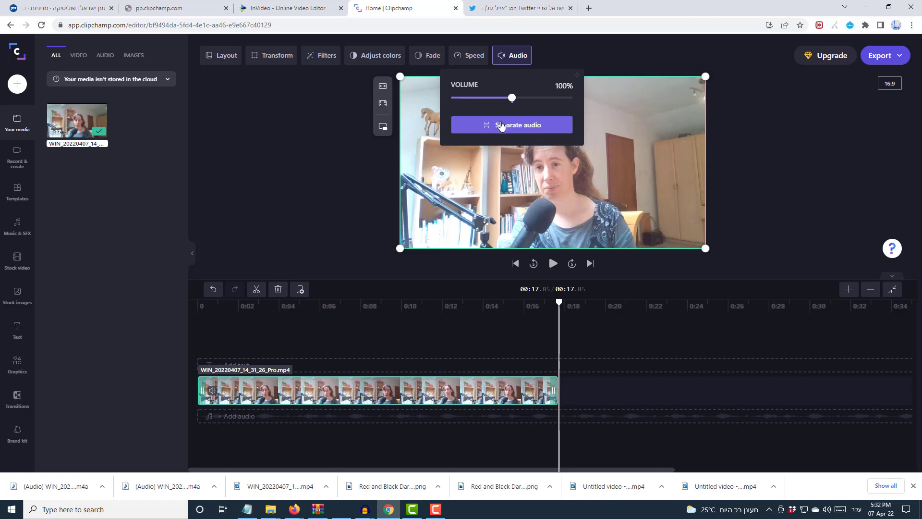
click(504, 124)
click(504, 128)
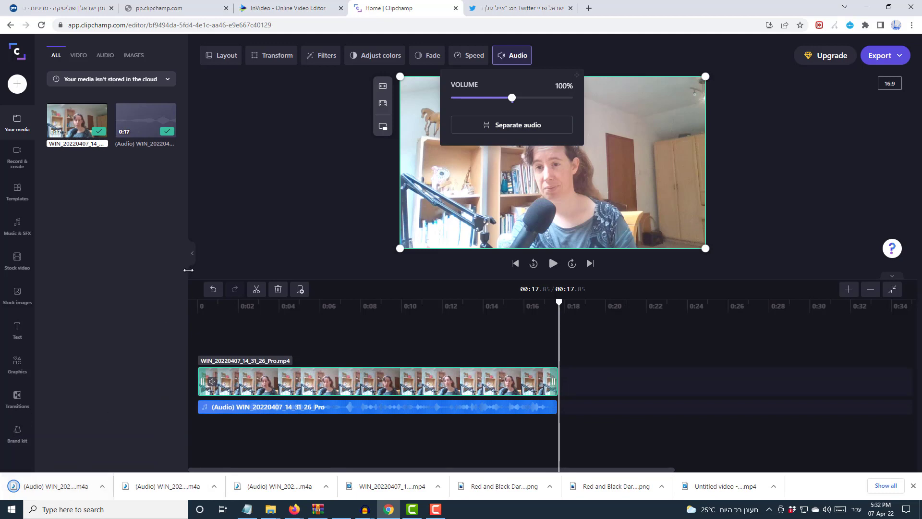
click(210, 290)
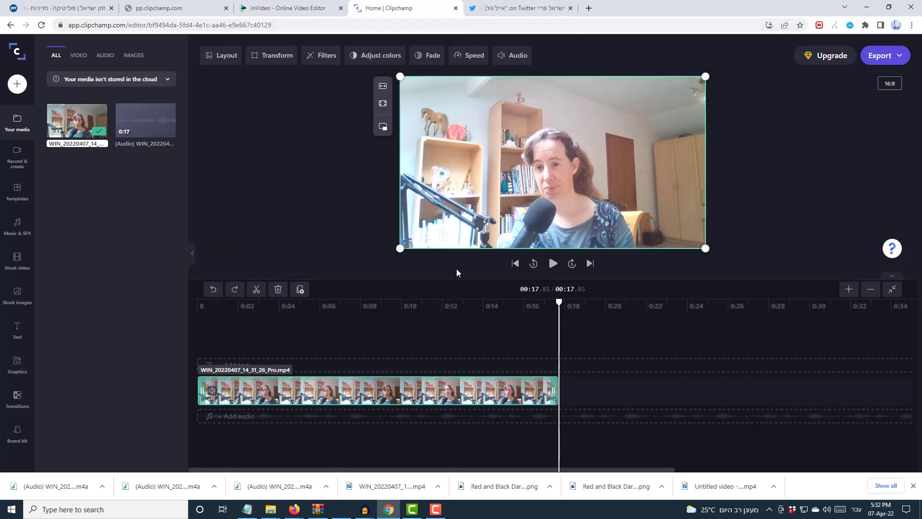
Split the clip at about 1.75 s and 2.72 s and delete the short segment between the cuts.
drag(557, 299, 591, 391)
drag(472, 404, 232, 449)
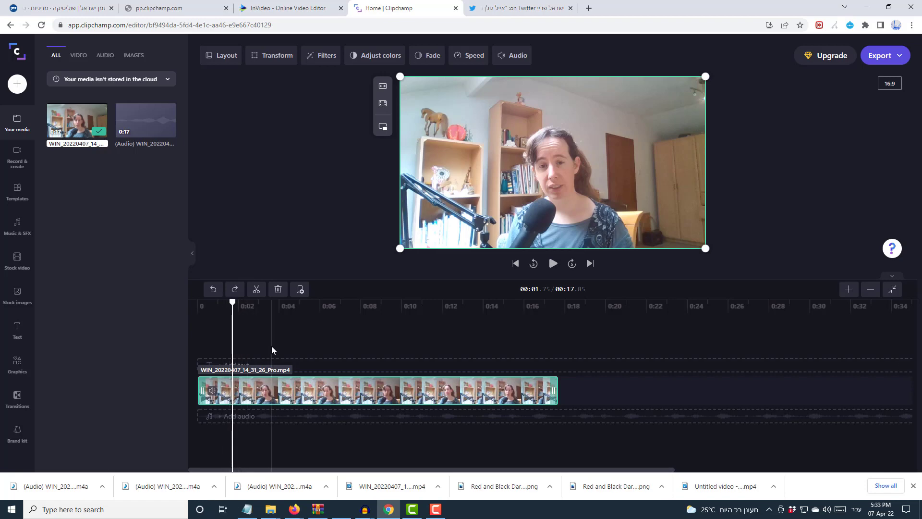
click(256, 290)
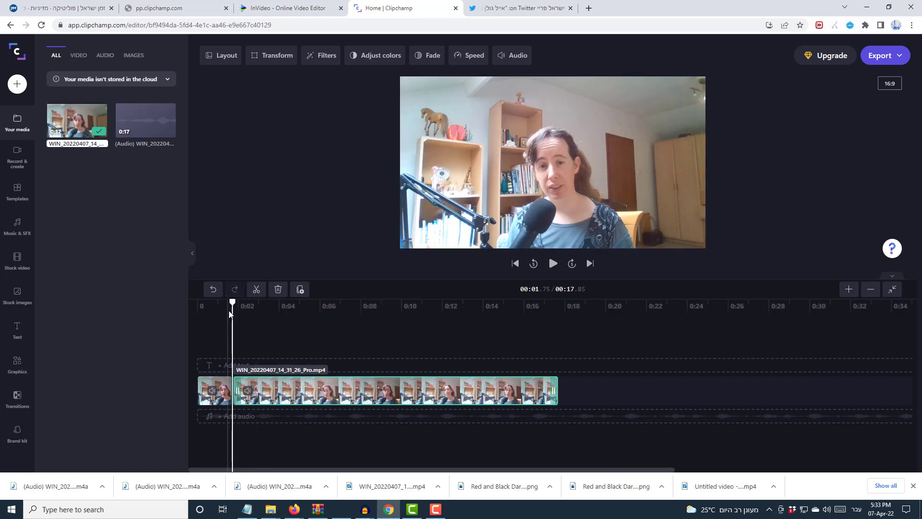
drag(230, 314, 252, 320)
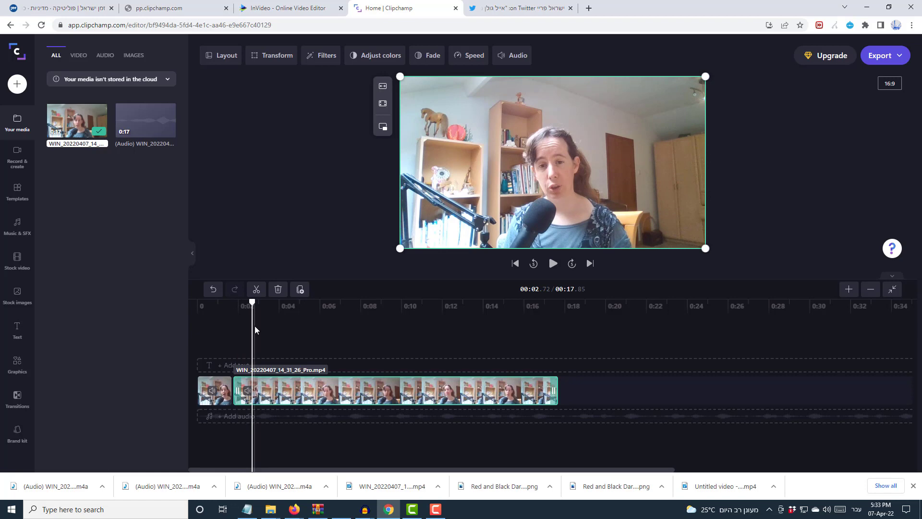
click(256, 289)
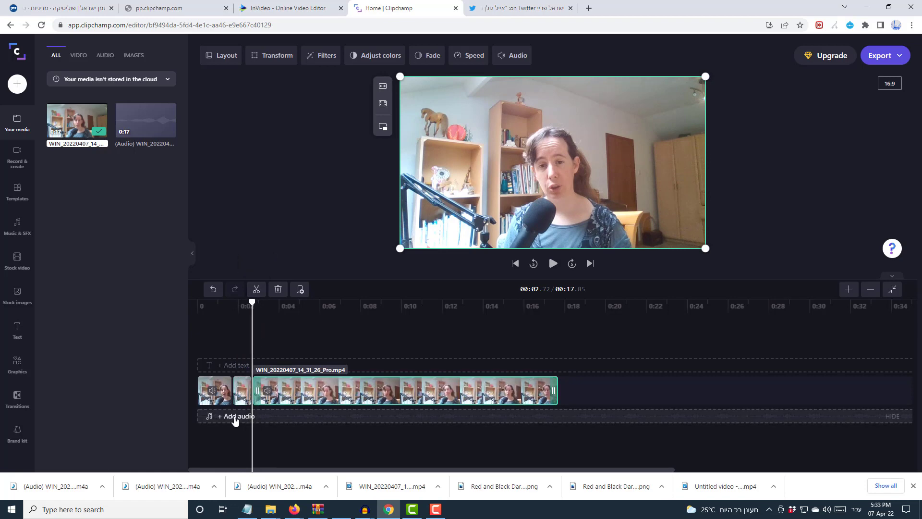
click(241, 387)
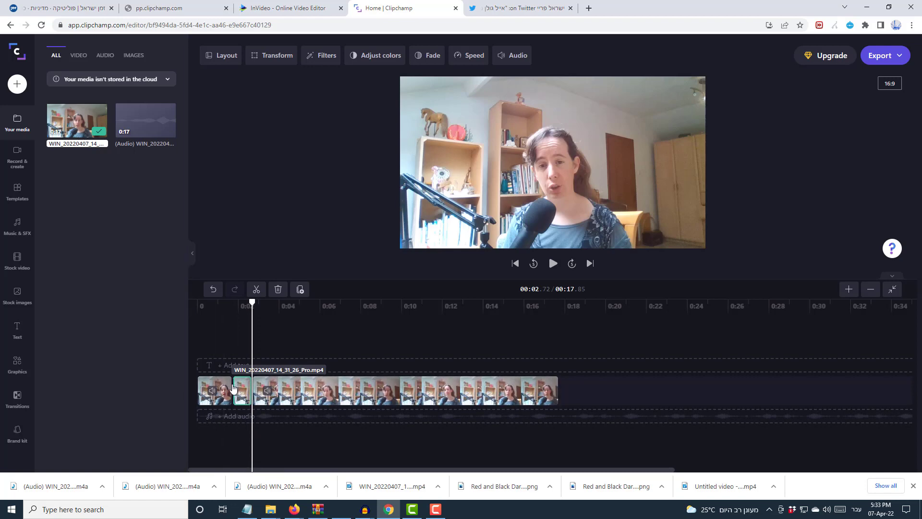
click(284, 291)
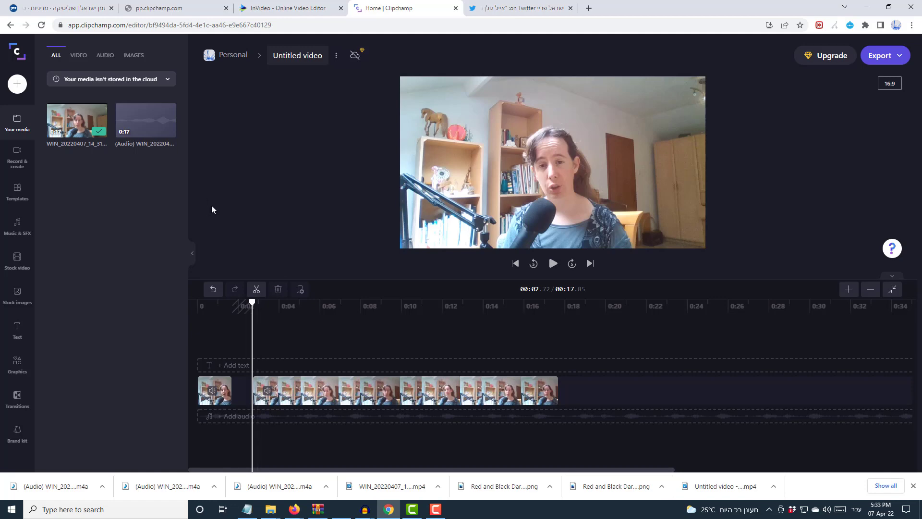
Split the remaining long clip at about 4 s and 5.47 s and delete the segment between those cuts.
drag(253, 304, 310, 312)
click(256, 289)
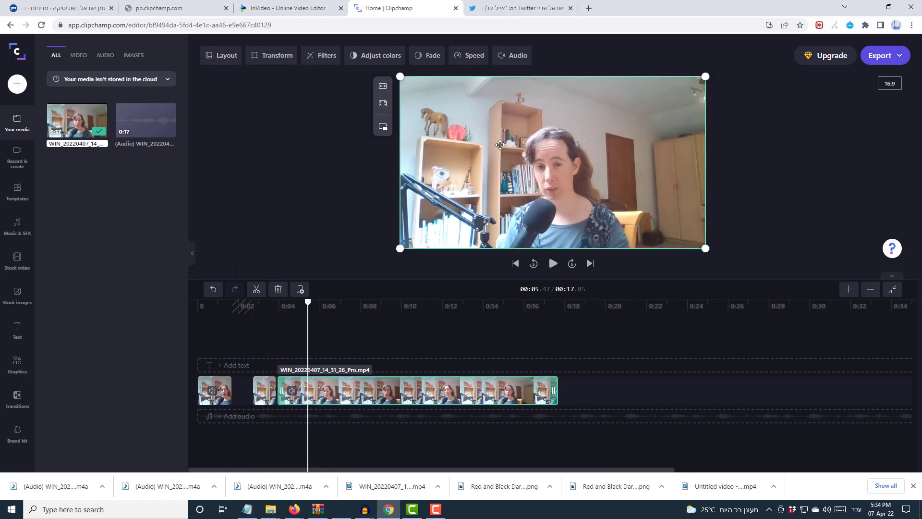
click(256, 289)
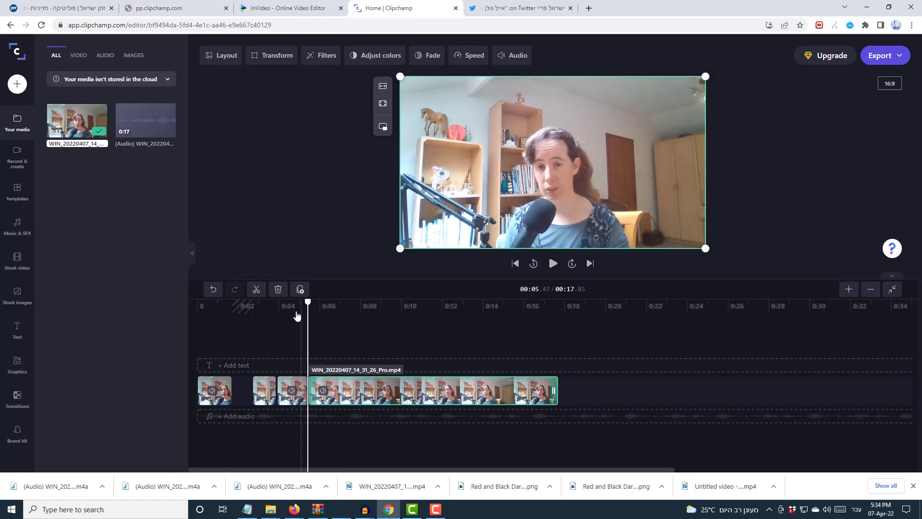
click(291, 390)
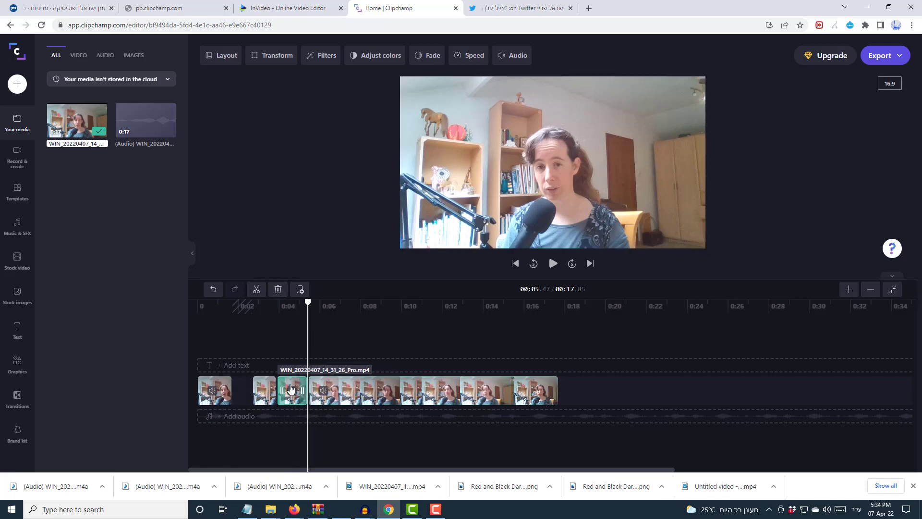
click(278, 288)
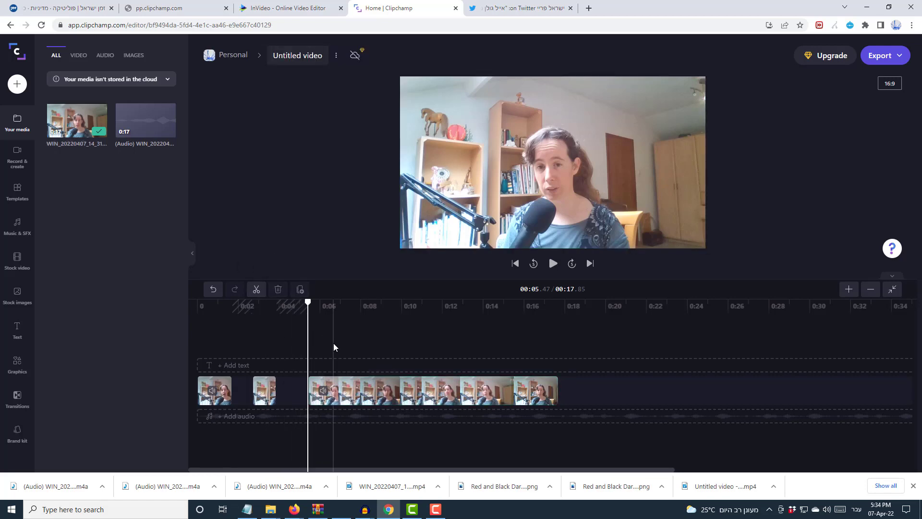
Move the two segments after the gaps back against the preceding ones, and place the playhead at about 14.68 s.
drag(264, 382, 244, 384)
drag(362, 400, 308, 397)
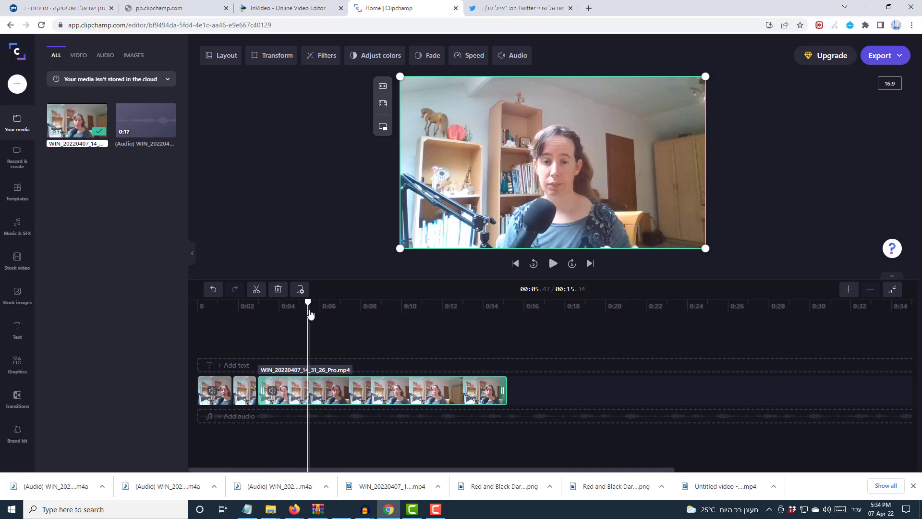
drag(309, 313, 495, 342)
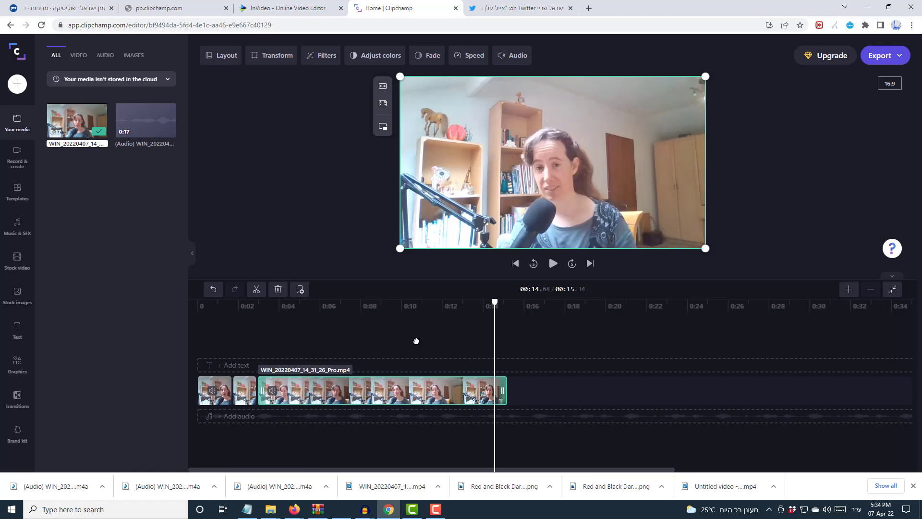
Split the long last clip on the timeline at about 13.85 s.
drag(416, 339, 227, 374)
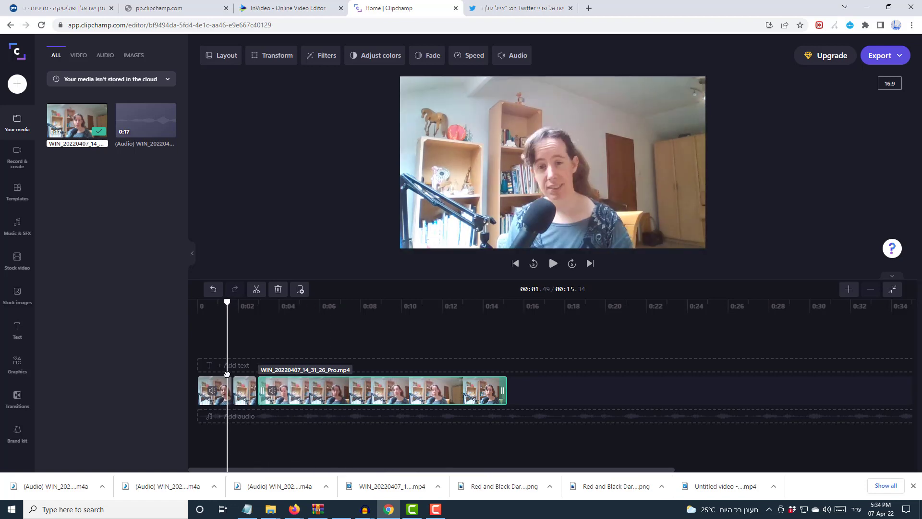
click(478, 403)
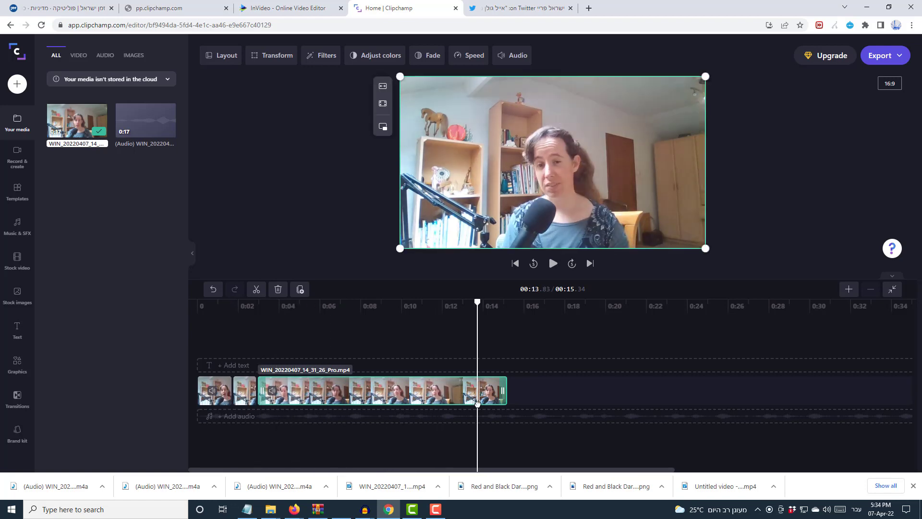
click(257, 290)
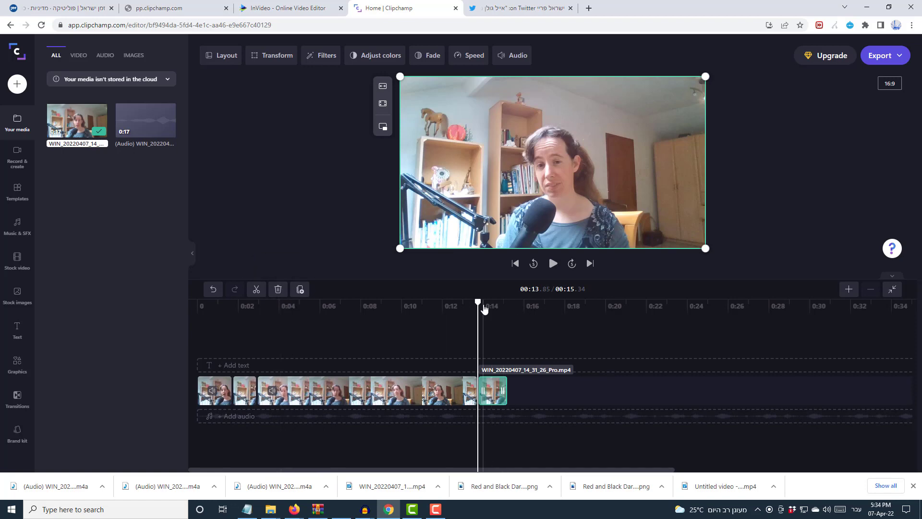
Add the Clean title to the timeline at about 0.92 s and place it, slightly smaller, in the upper-right area of the video frame.
drag(484, 309, 178, 346)
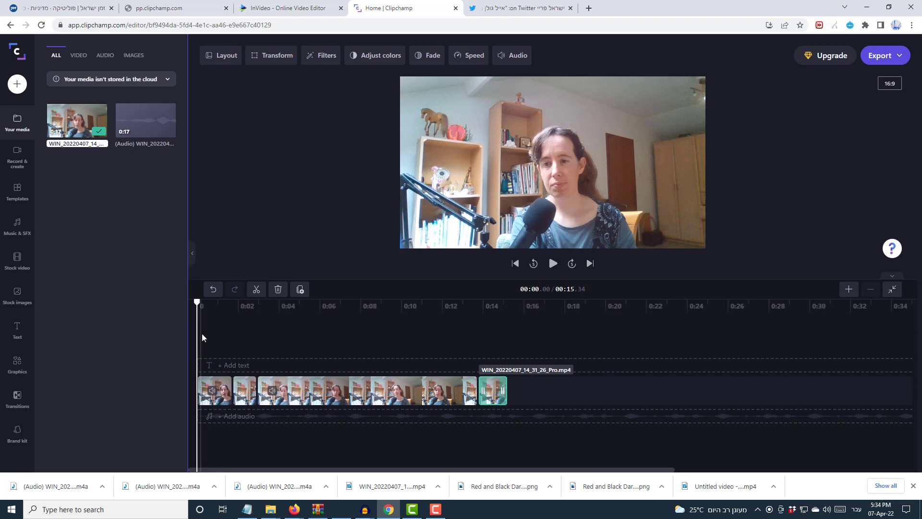
click(9, 330)
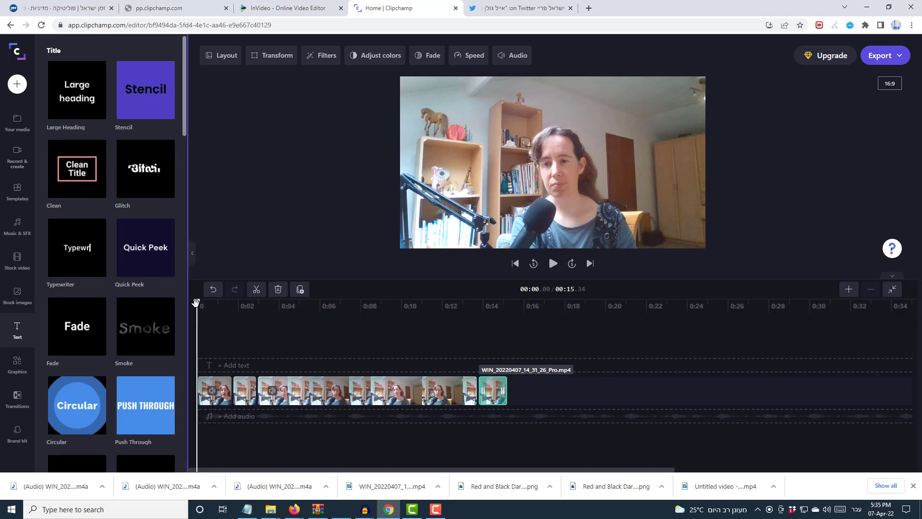
drag(197, 302, 206, 302)
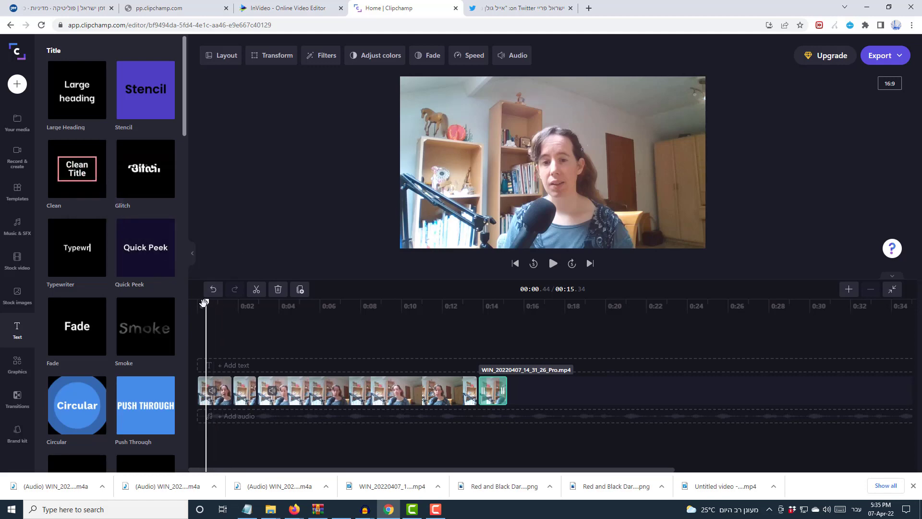
drag(204, 302, 216, 301)
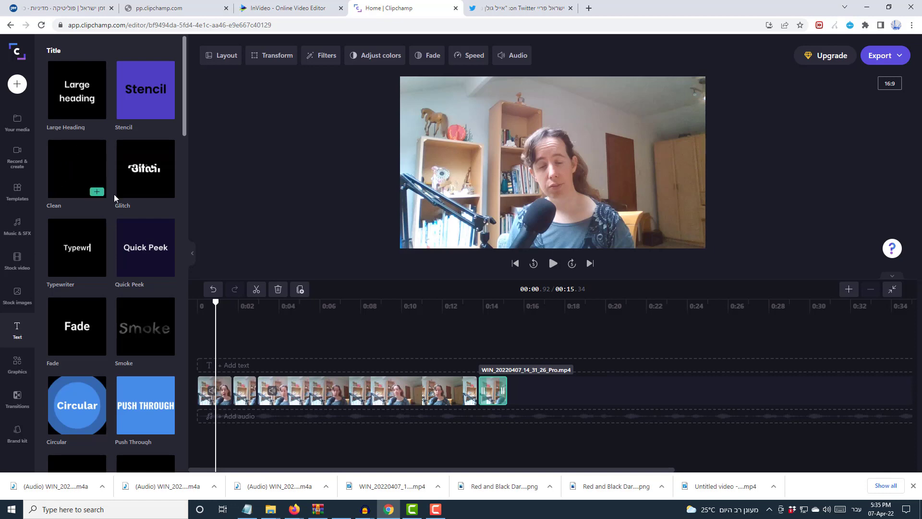
mouse_move(129, 238)
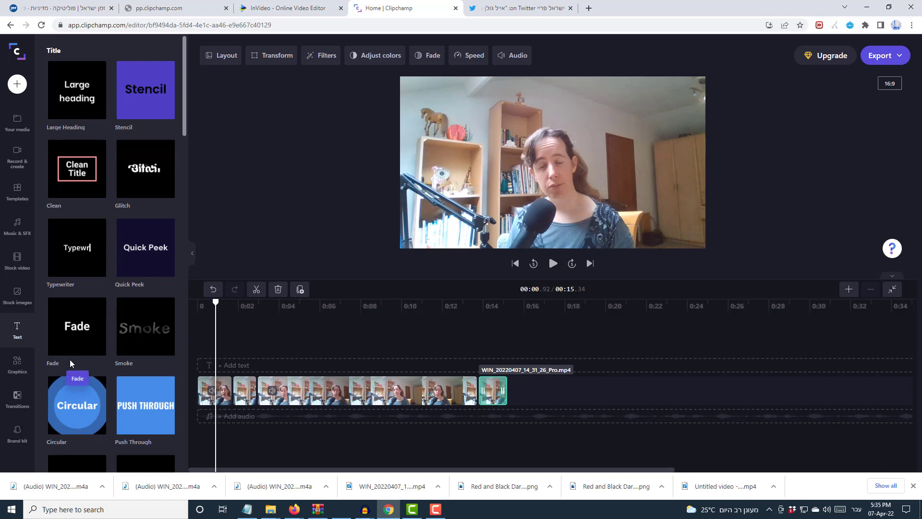
mouse_move(69, 358)
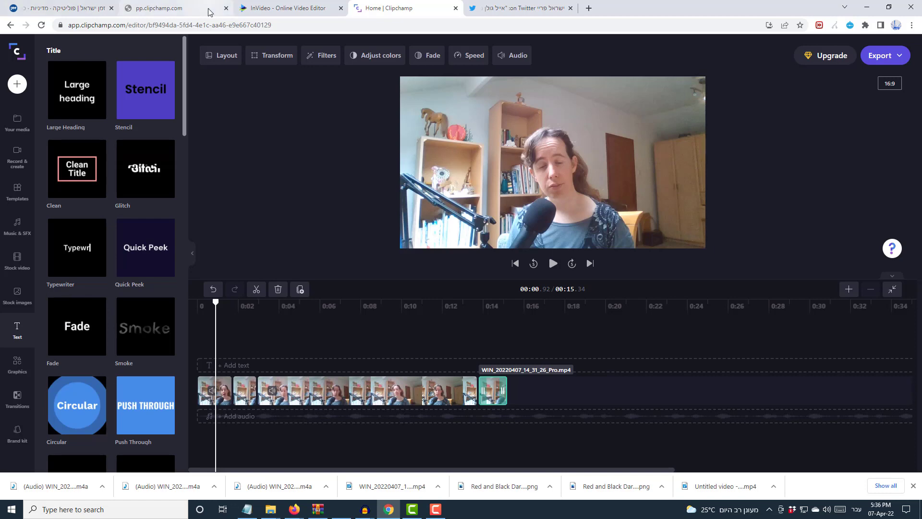
mouse_move(79, 86)
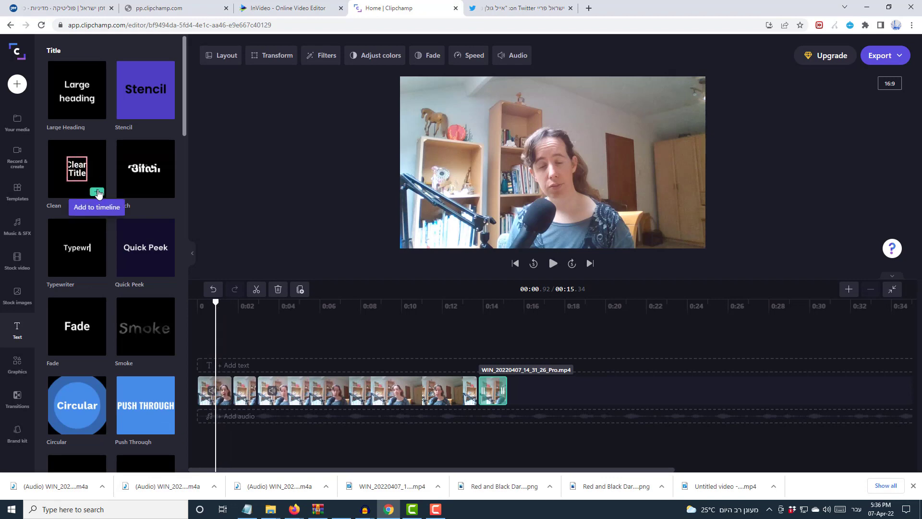
click(98, 193)
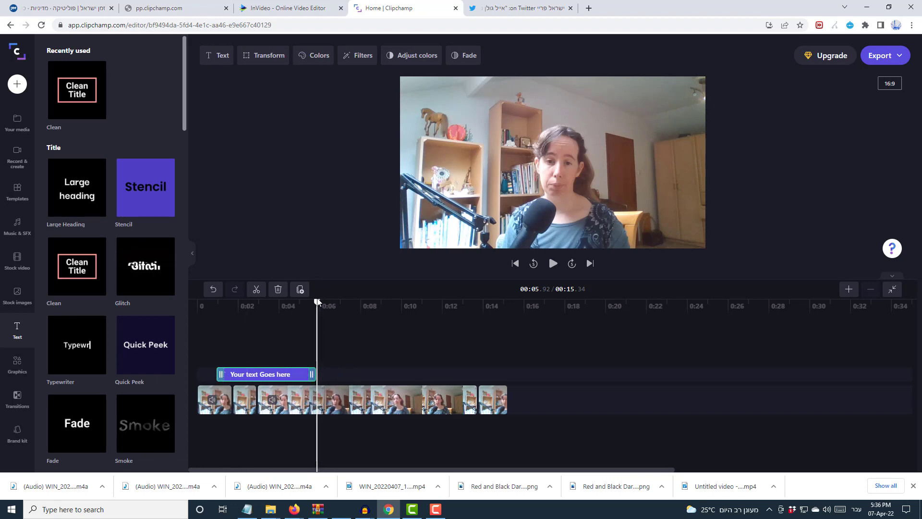
drag(317, 301, 259, 324)
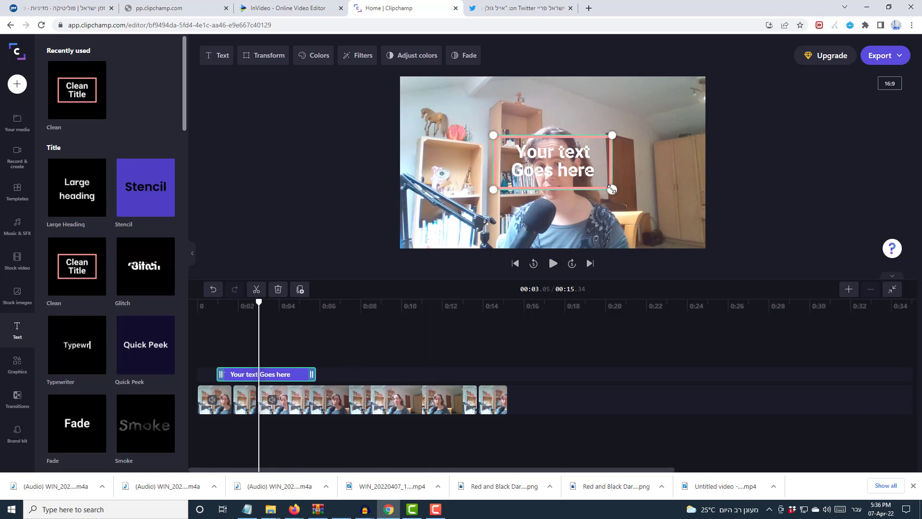
drag(611, 189, 668, 139)
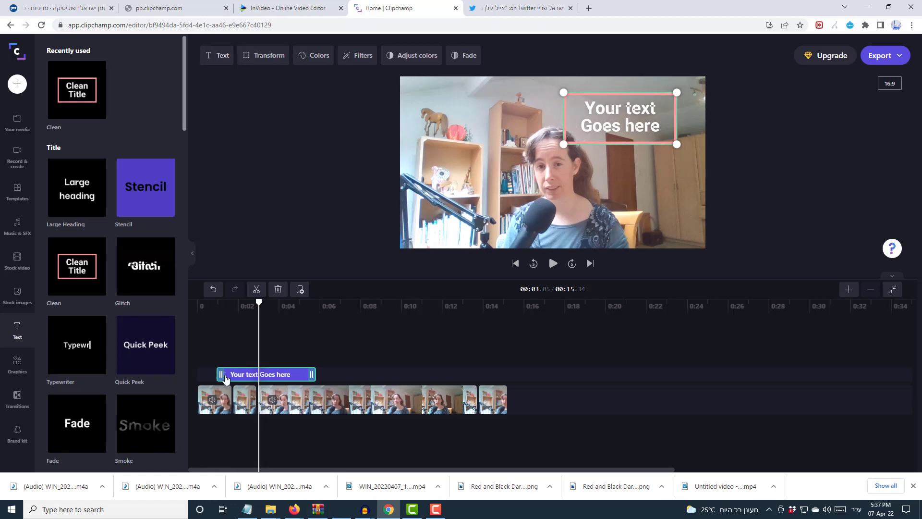
Replace the title's placeholder text with "luminousity".
click(217, 55)
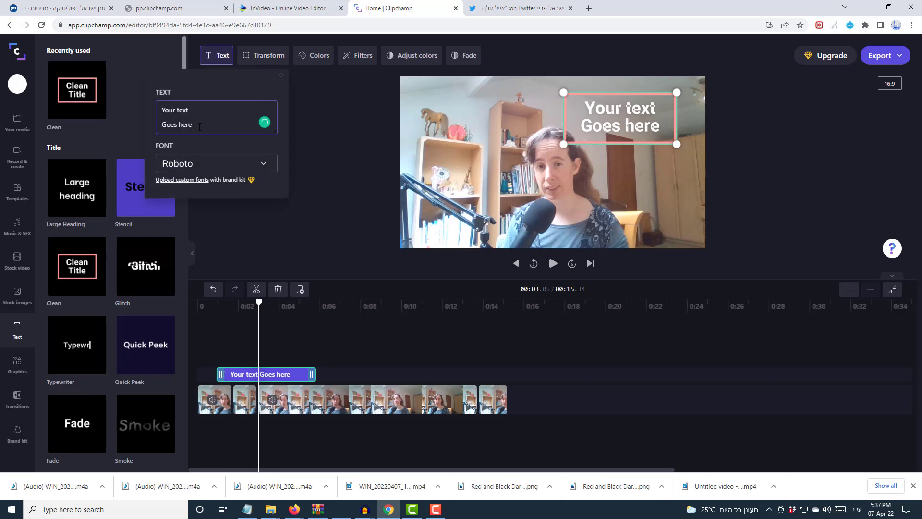
drag(199, 126, 160, 96)
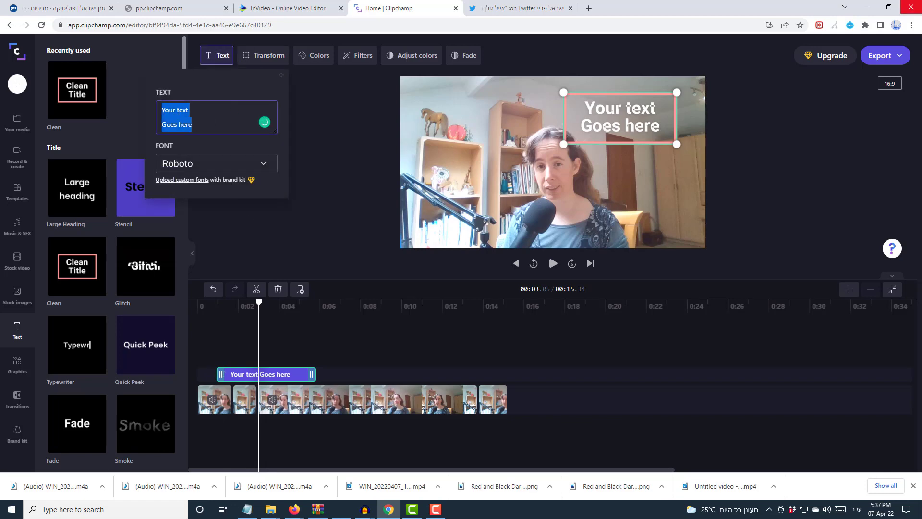
text(ד)
key(BackSpace)
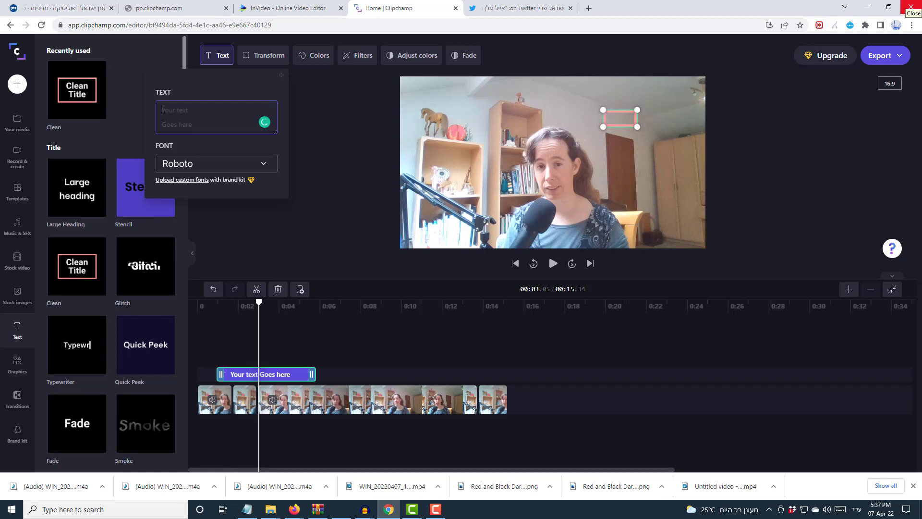
text(lumin)
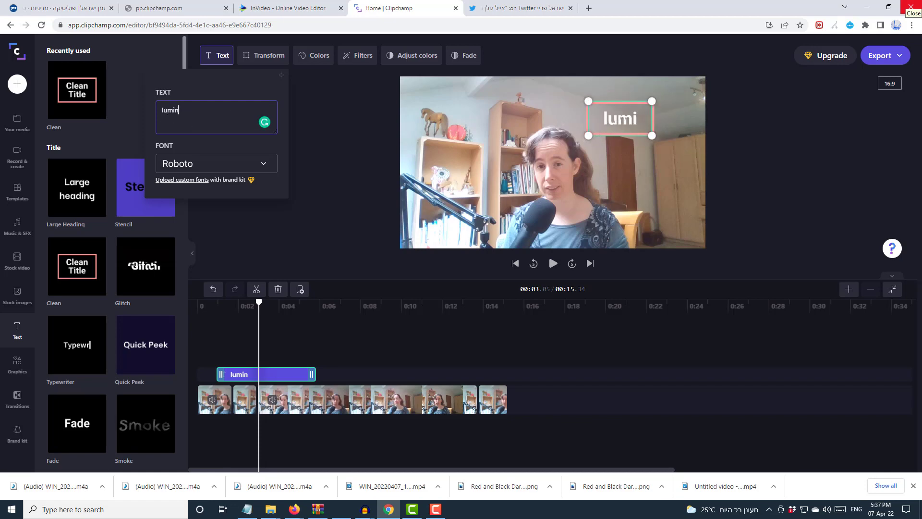
text(ousity)
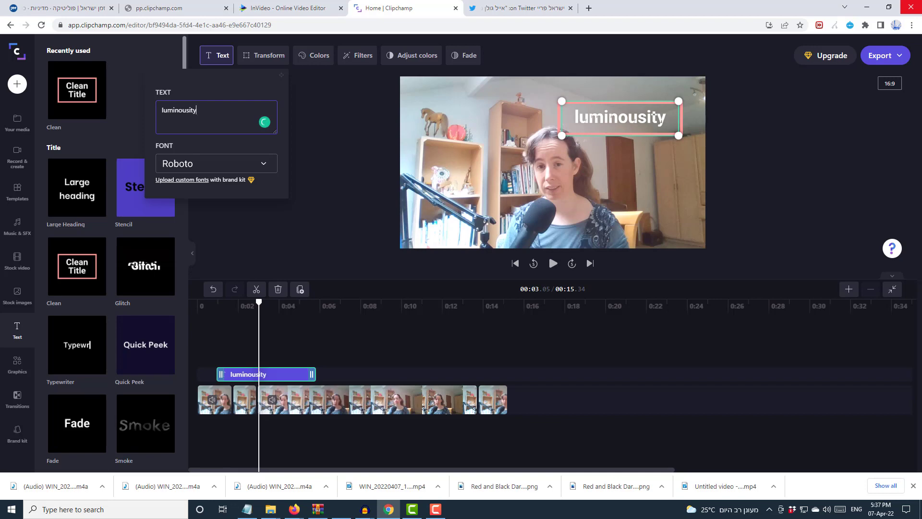
Shorten the title's first line to "luminousit" and add the lines "ghghghgh ghghgh" and "hhghghgh" below it.
text(nbnbnb)
key(BackSpace)
key(BackSpace)
key(BackSpace)
key(BackSpace)
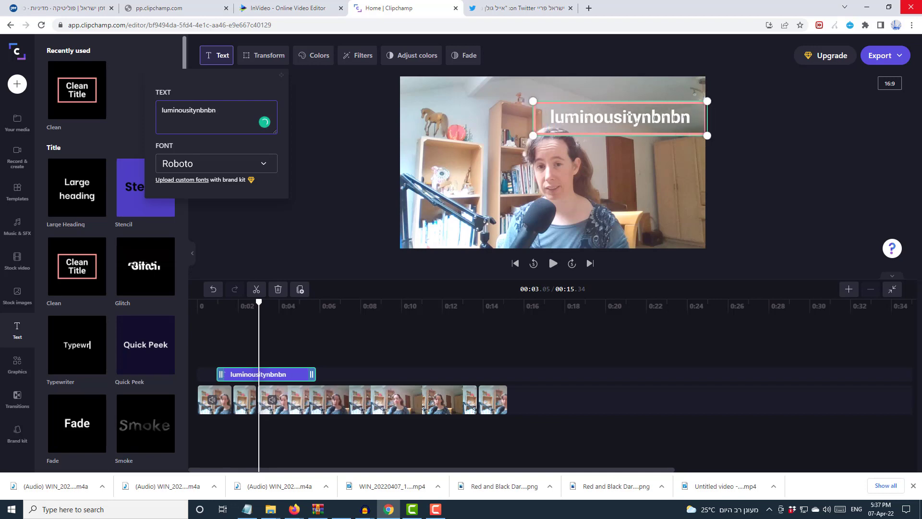
key(BackSpace)
key(BackSpace)
key(BackSpace)
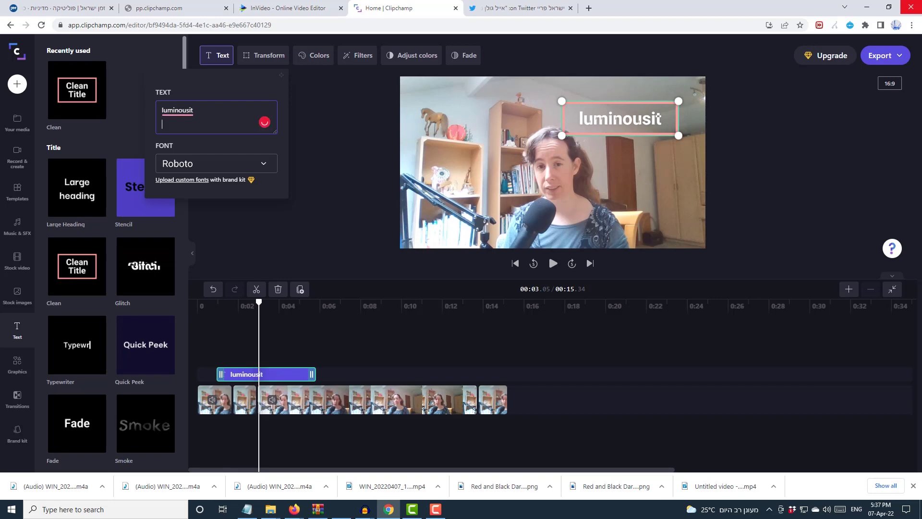
key(Return)
text(ghghghgh)
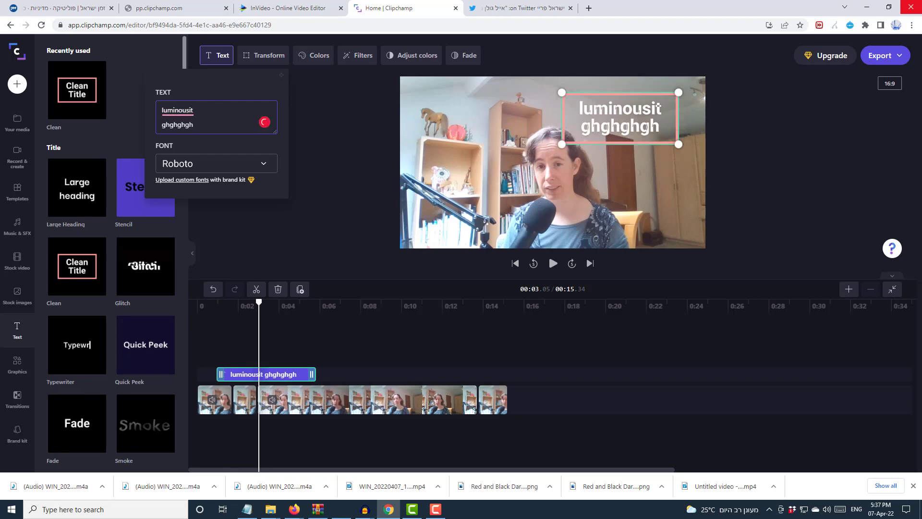
text( ghghgh)
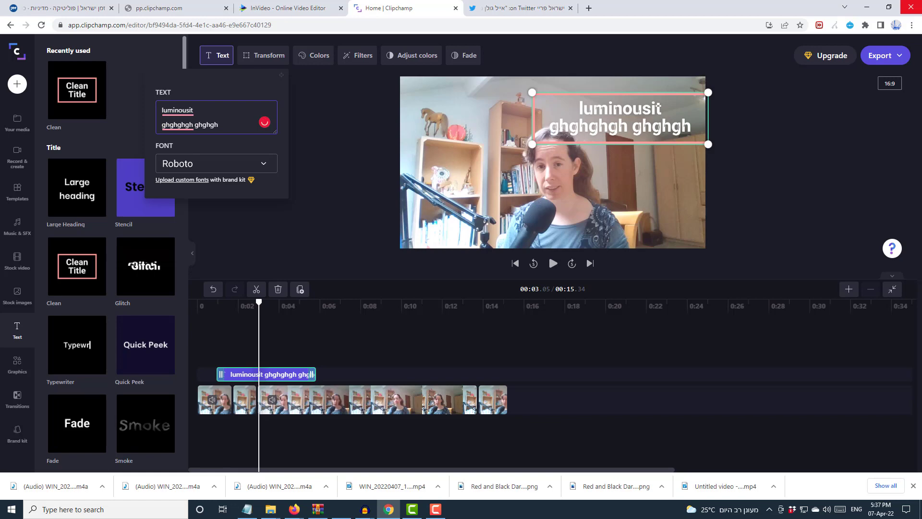
key(Return)
text(hhghghgh)
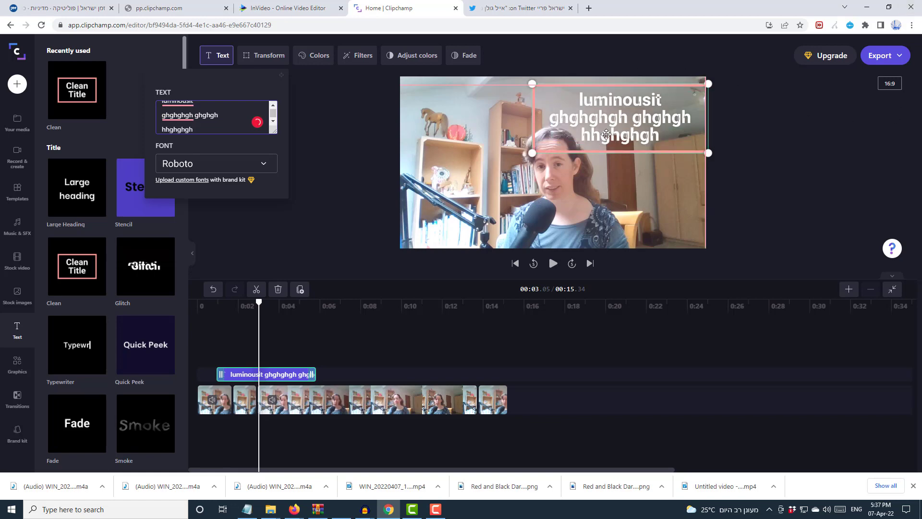
Scale down the three-line title and place it in the upper-right area of the video frame.
drag(552, 124, 531, 177)
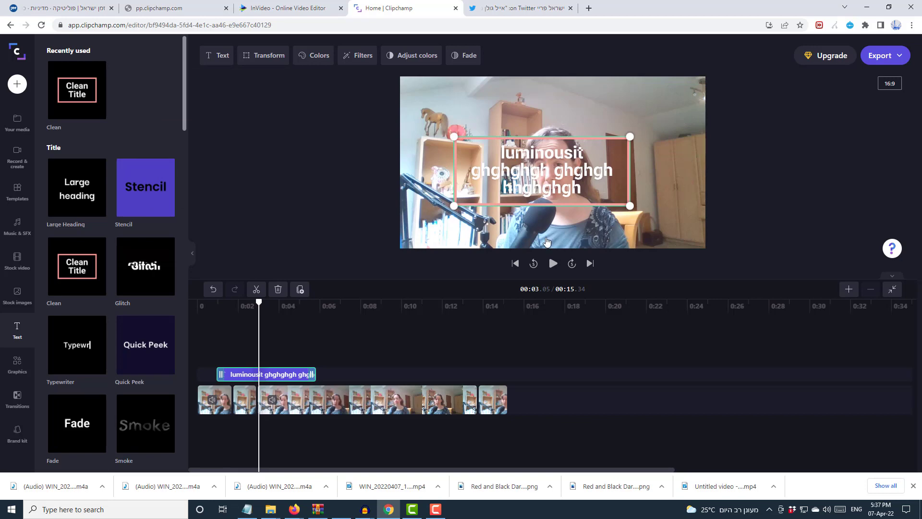
drag(629, 205, 588, 196)
drag(499, 175, 593, 138)
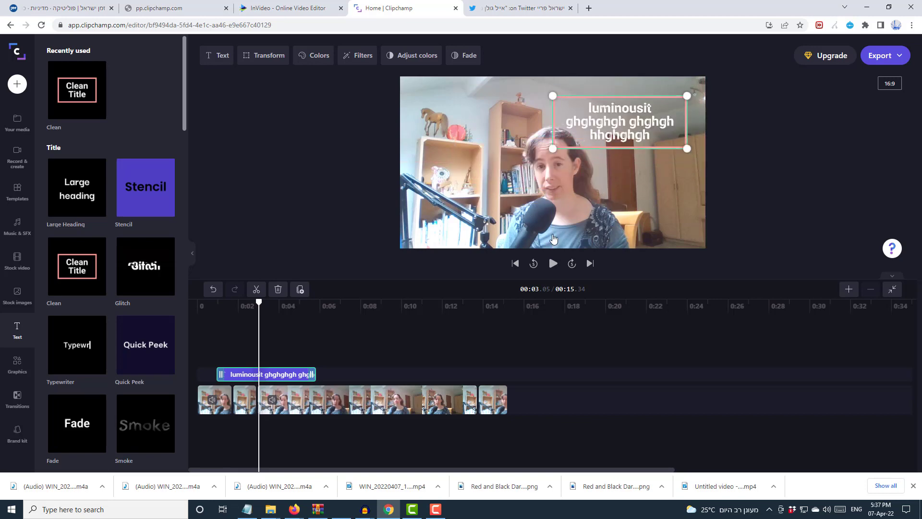
Shrink the long video clip to about half the frame's width and move it to the left half of the frame, vertically near the middle.
click(461, 127)
click(461, 127)
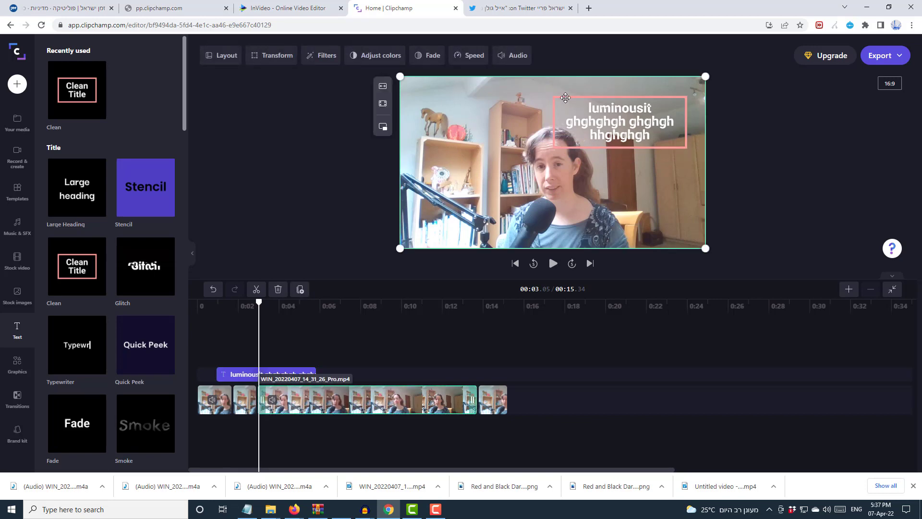
click(625, 137)
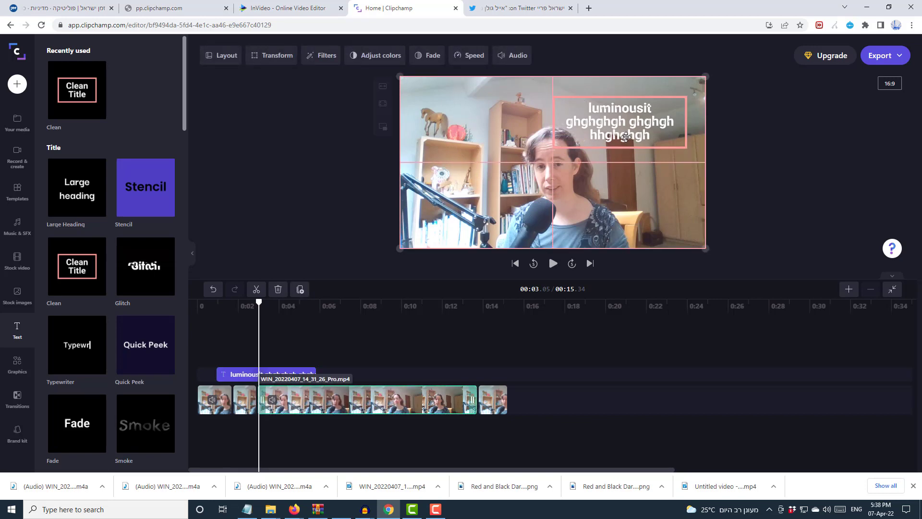
drag(704, 79, 596, 122)
click(596, 123)
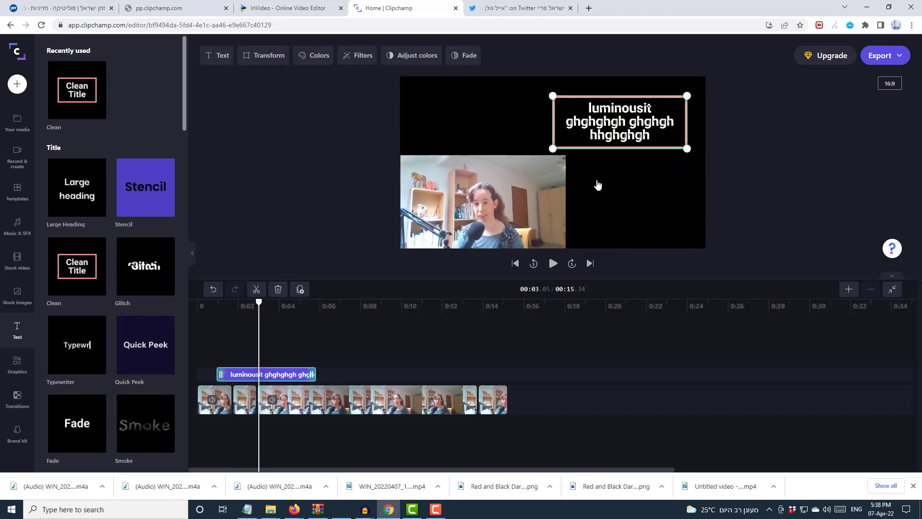
click(538, 220)
drag(490, 220, 505, 174)
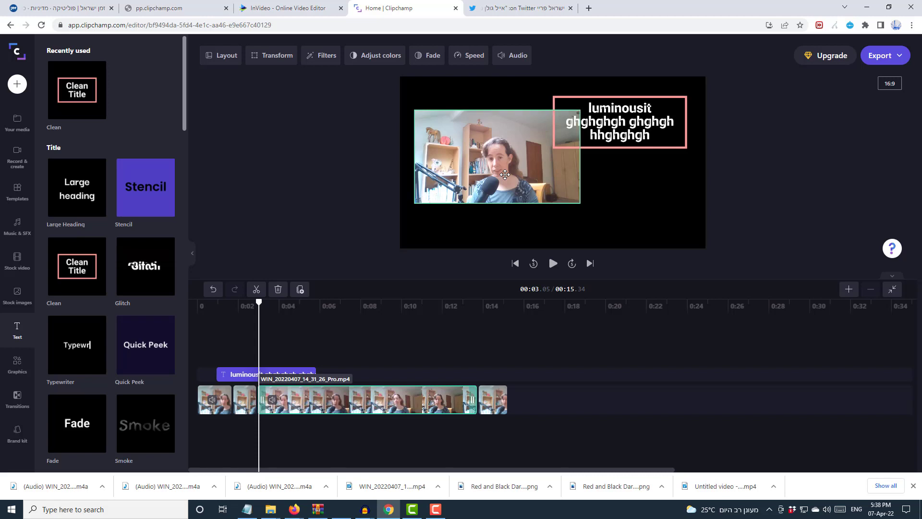
Move the title down beside the shrunken video and enlarge it slightly so it overlaps the video's right edge.
click(621, 119)
drag(621, 119, 621, 148)
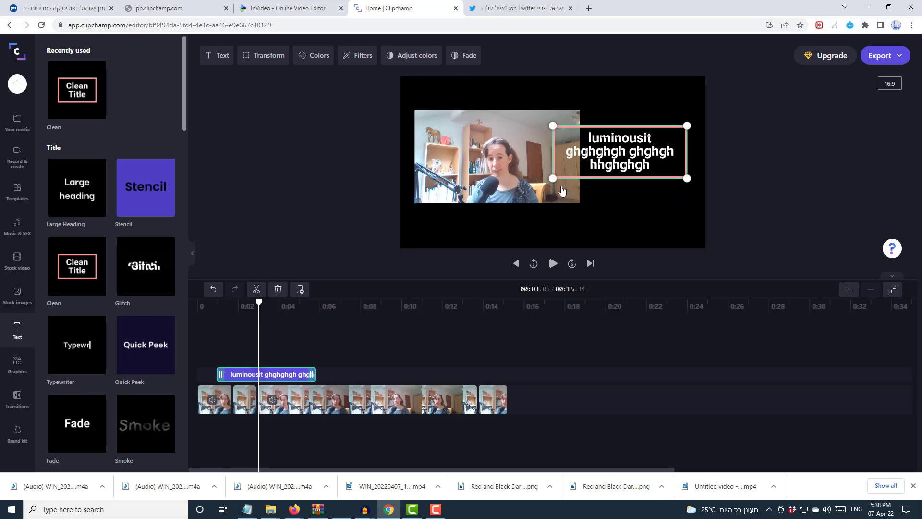
drag(552, 179, 534, 189)
drag(687, 125, 690, 124)
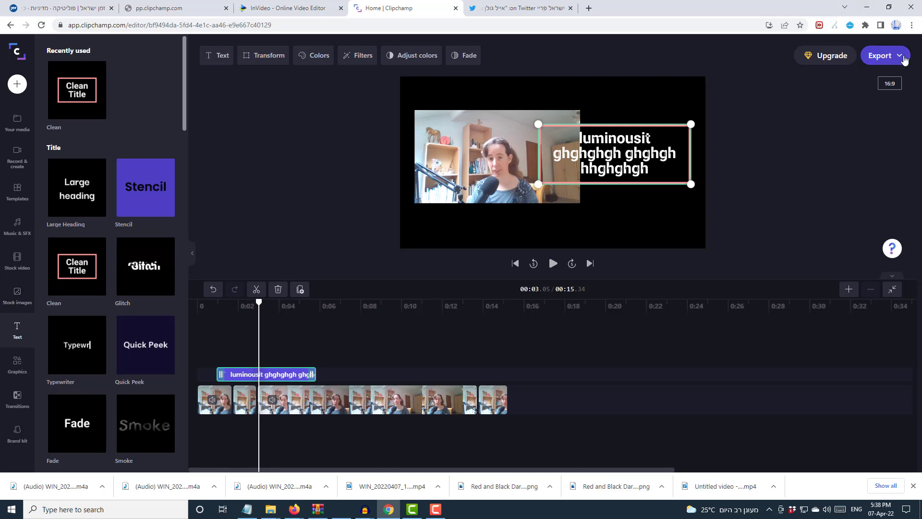
Export the video in 1080p quality and save the finished file to the computer.
click(903, 57)
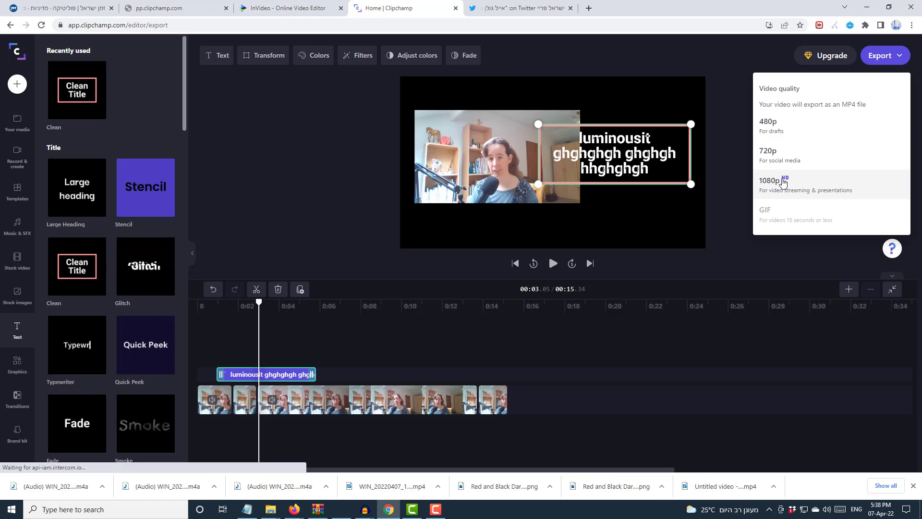
click(782, 182)
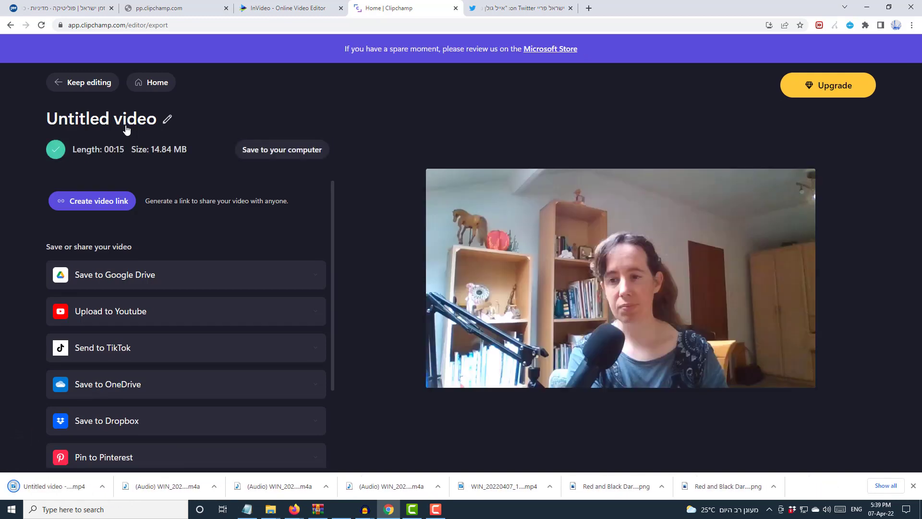
click(277, 160)
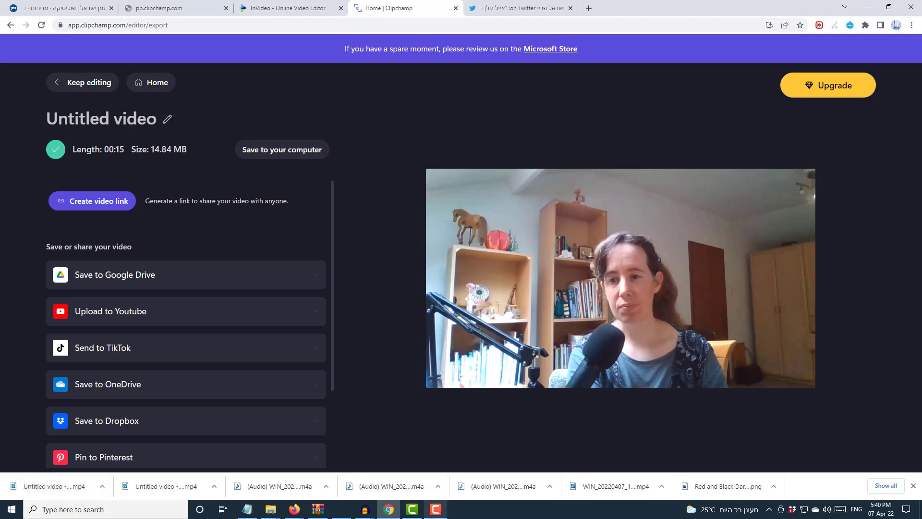
click(435, 510)
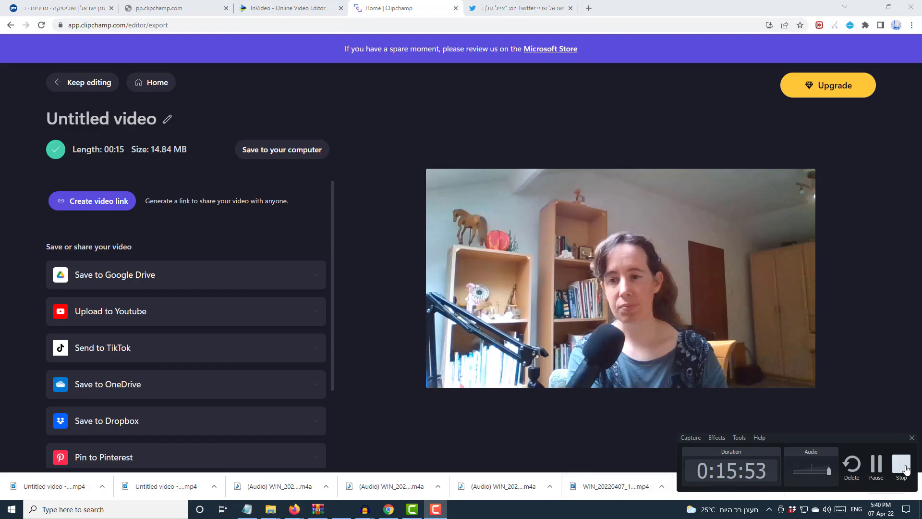
click(906, 468)
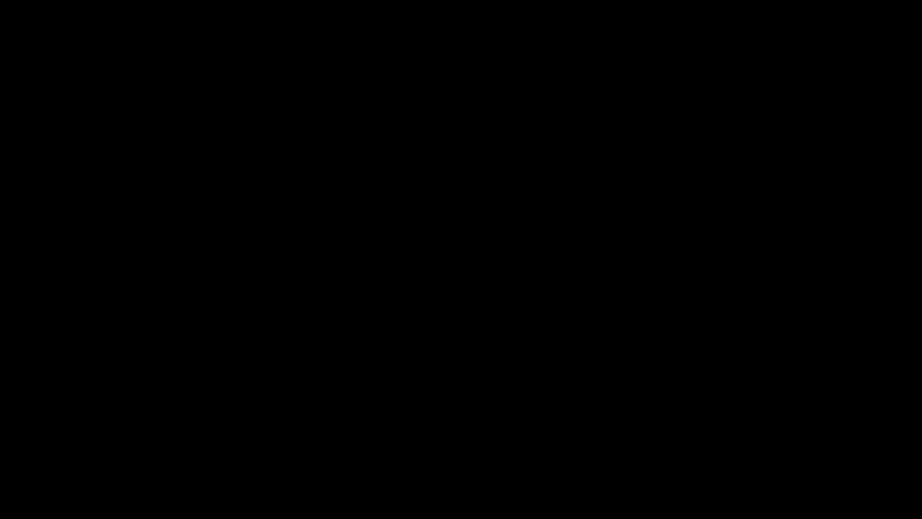